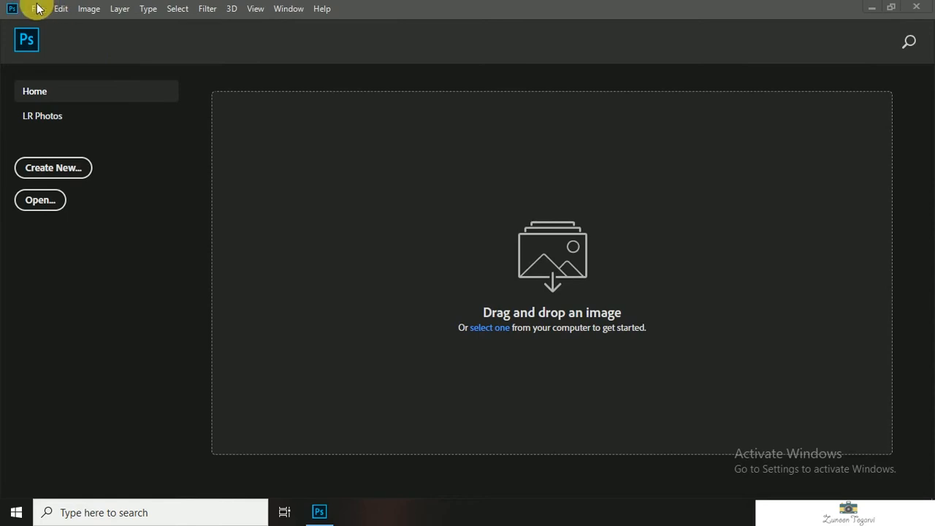
Step: Create a new 7 x 5 inch RGB document at 300 ppi with a white background and add an empty layer
{"action": "left_click", "coordinate": [37, 9]}
{"action": "left_click", "coordinate": [48, 24]}
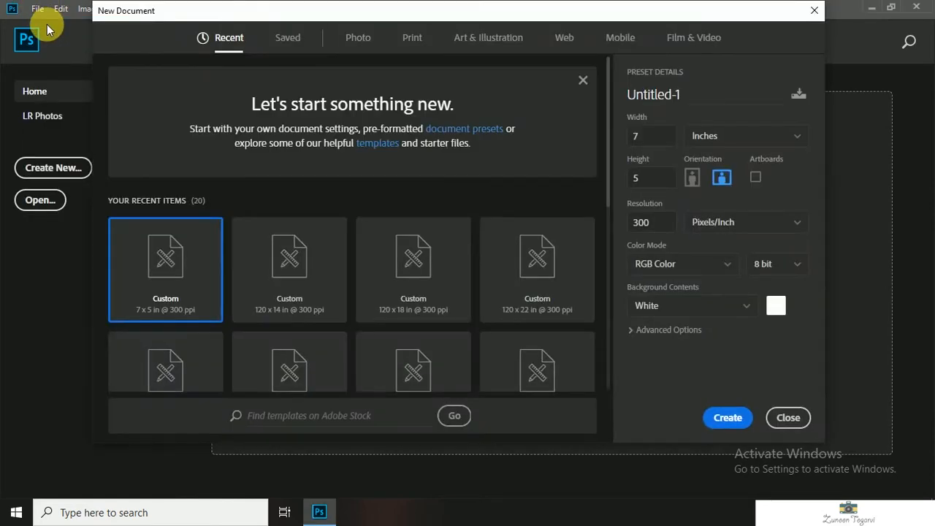
{"action": "left_click", "coordinate": [727, 418]}
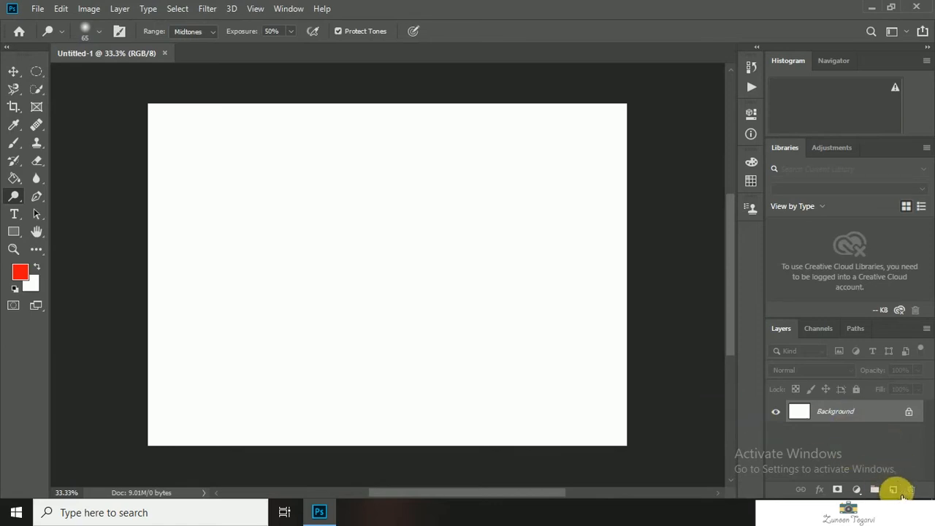
{"action": "left_click", "coordinate": [894, 490]}
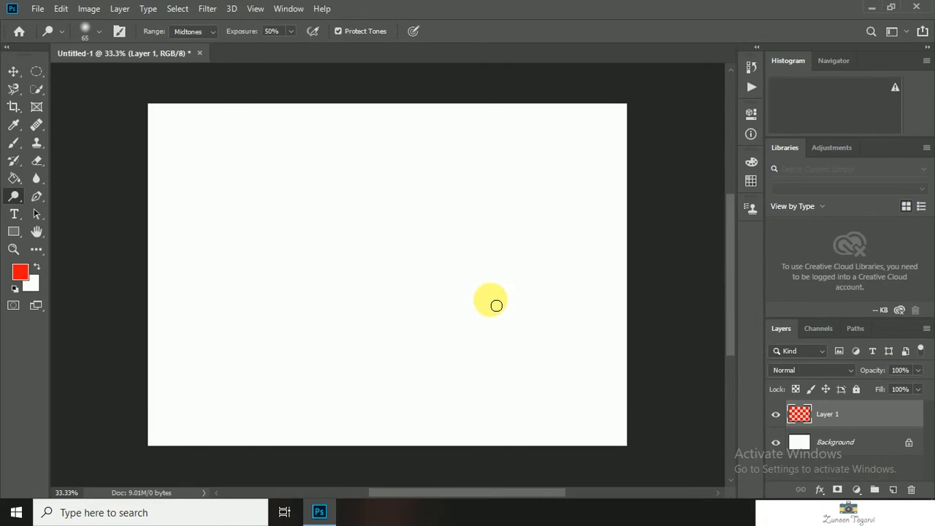
Step: Set the Brush tool's size to 117 px, try a single dab on the canvas and undo it
{"action": "left_click", "coordinate": [13, 143]}
{"action": "right_click", "coordinate": [401, 195]}
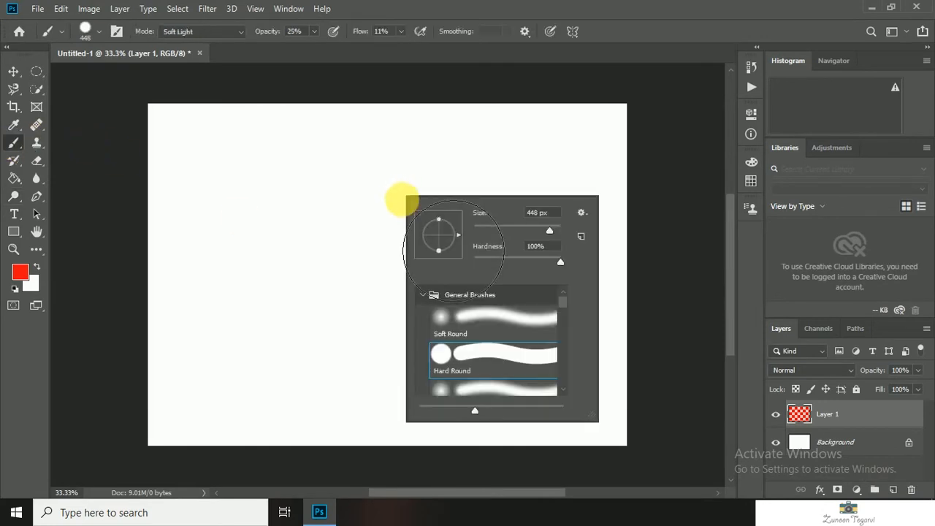
{"action": "left_click", "coordinate": [490, 229]}
{"action": "left_click_drag", "start_coordinate": [490, 230], "coordinate": [521, 229]}
{"action": "left_click", "coordinate": [440, 173]}
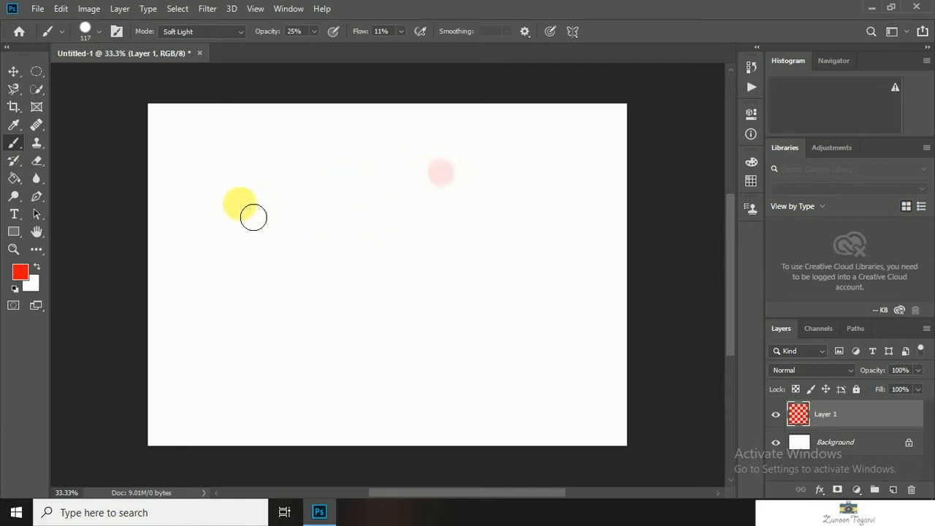
{"action": "key", "text": "ctrl+z"}
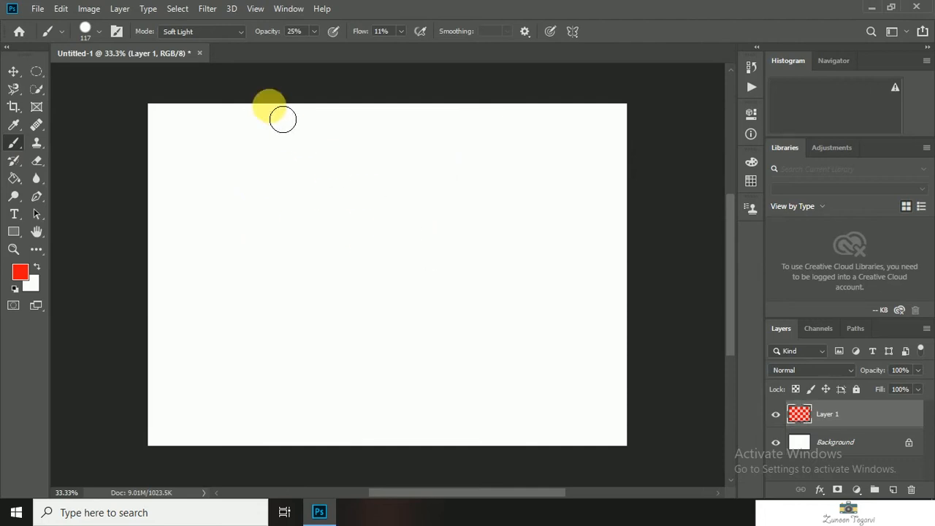
Step: Set the brush's blending mode to Normal and its opacity to 90%
{"action": "left_click", "coordinate": [222, 37]}
{"action": "left_click", "coordinate": [207, 44]}
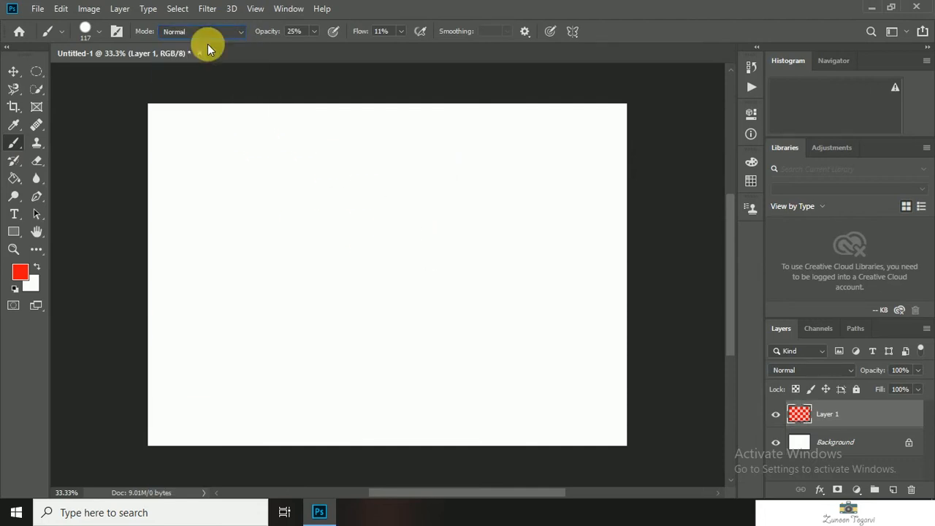
{"action": "left_click", "coordinate": [314, 32]}
{"action": "left_click_drag", "start_coordinate": [313, 46], "coordinate": [355, 47]}
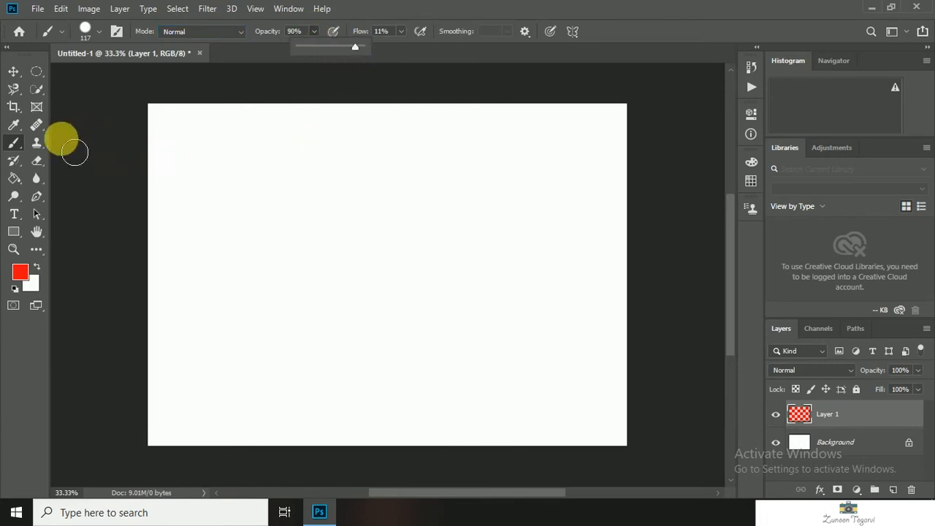
Step: Paint a looping freehand red stroke with the Brush tool across the upper half of the canvas on Layer 1
{"action": "right_click", "coordinate": [13, 142]}
{"action": "left_click", "coordinate": [42, 145]}
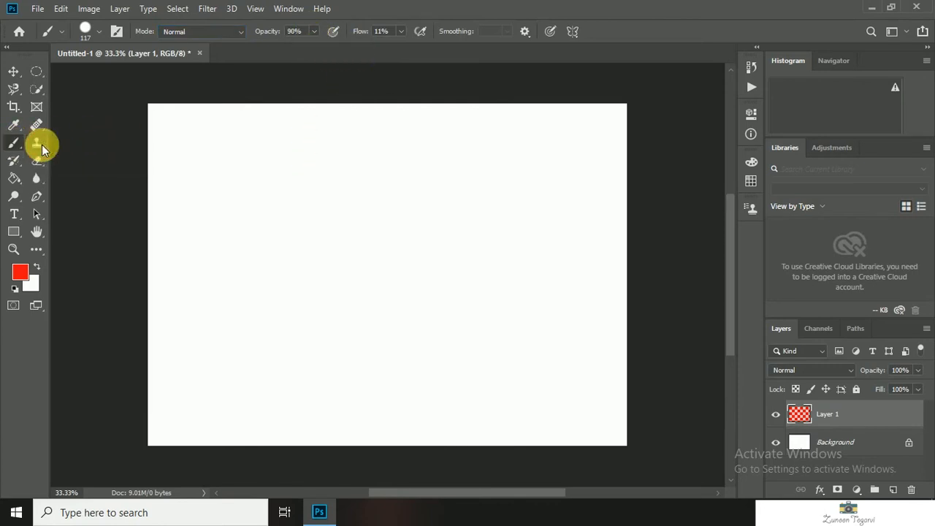
{"action": "mouse_move", "coordinate": [219, 170]}
{"action": "left_mouse_down"}
{"action": "mouse_move", "coordinate": [395, 181]}
{"action": "mouse_move", "coordinate": [326, 255]}
{"action": "mouse_move", "coordinate": [507, 214]}
{"action": "mouse_move", "coordinate": [344, 244]}
{"action": "mouse_move", "coordinate": [358, 257]}
{"action": "left_mouse_up"}
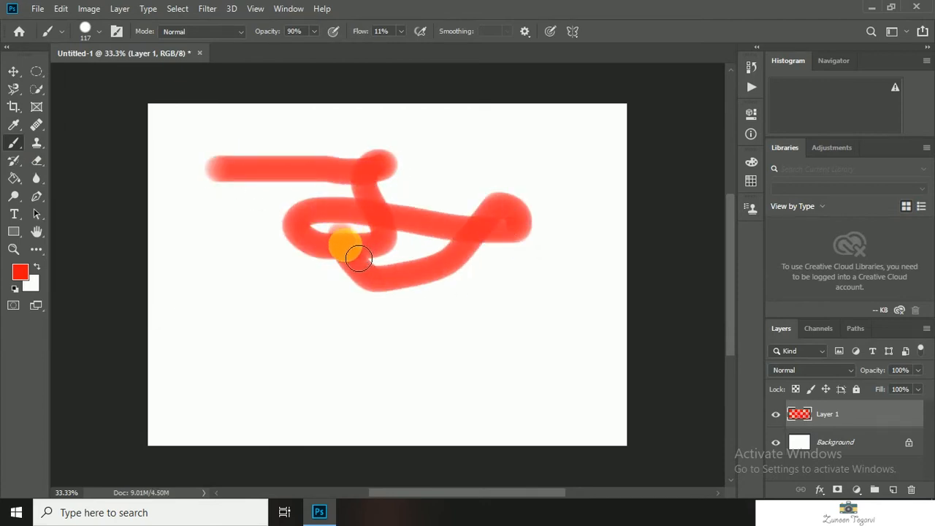
{"action": "left_click_drag", "start_coordinate": [358, 257], "coordinate": [344, 256]}
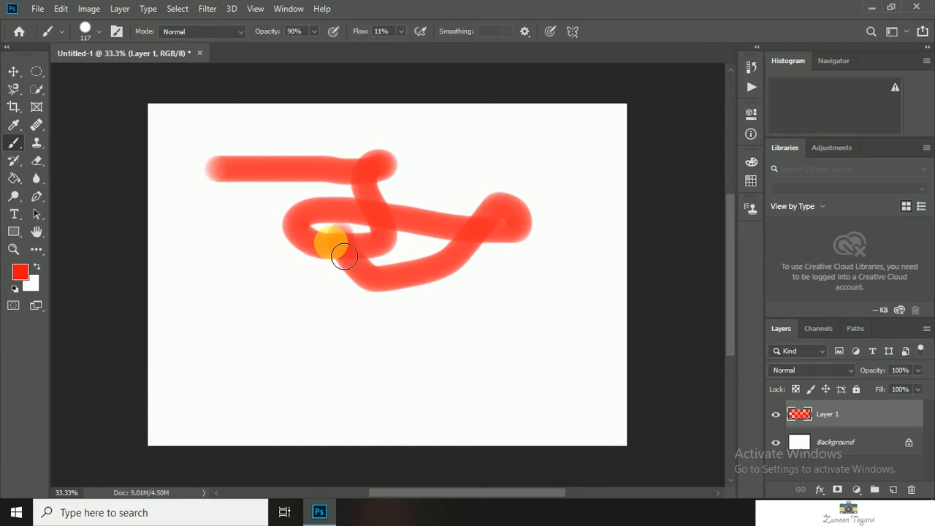
Step: Enlarge the brush picker, choose the Soft Round brush and paint faint red strokes over and beside the existing loops
{"action": "right_click", "coordinate": [343, 255]}
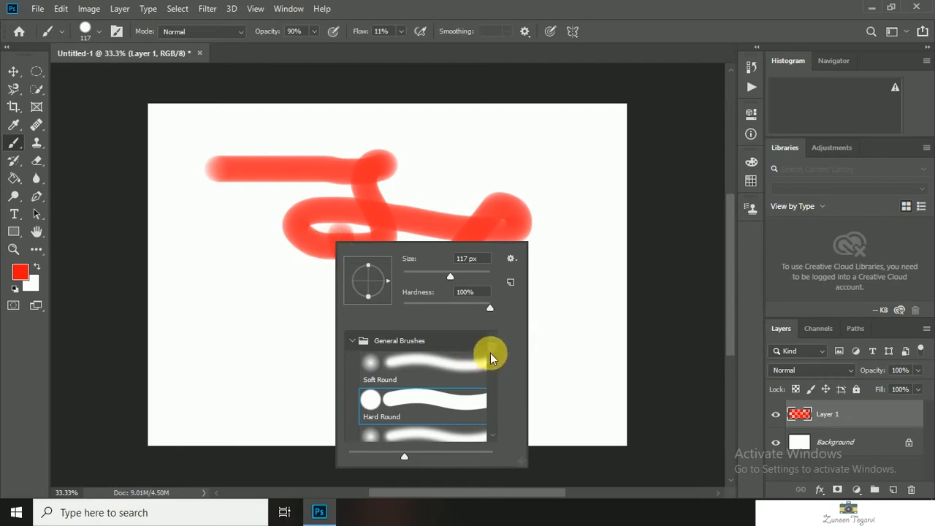
{"action": "mouse_move", "coordinate": [524, 463]}
{"action": "left_mouse_down"}
{"action": "mouse_move", "coordinate": [606, 490]}
{"action": "mouse_move", "coordinate": [600, 482]}
{"action": "left_mouse_up"}
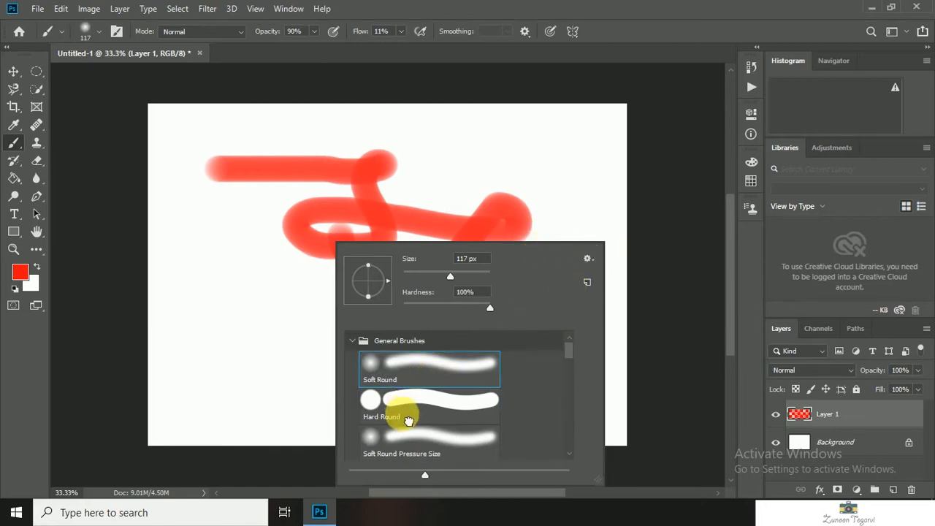
{"action": "left_click", "coordinate": [408, 378]}
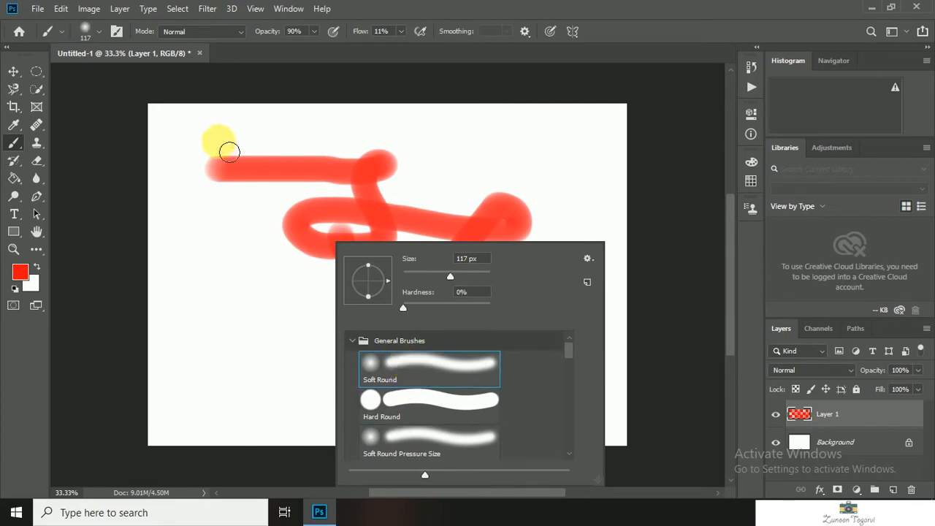
{"action": "left_click_drag", "start_coordinate": [217, 139], "coordinate": [273, 278]}
{"action": "mouse_move", "coordinate": [292, 210]}
{"action": "left_mouse_down"}
{"action": "mouse_move", "coordinate": [416, 253]}
{"action": "mouse_move", "coordinate": [406, 167]}
{"action": "mouse_move", "coordinate": [346, 271]}
{"action": "mouse_move", "coordinate": [377, 261]}
{"action": "mouse_move", "coordinate": [351, 244]}
{"action": "left_mouse_up"}
Step: Switch to the Hard Round brush and paint a curvy red stroke over the existing ones
{"action": "right_click", "coordinate": [345, 243]}
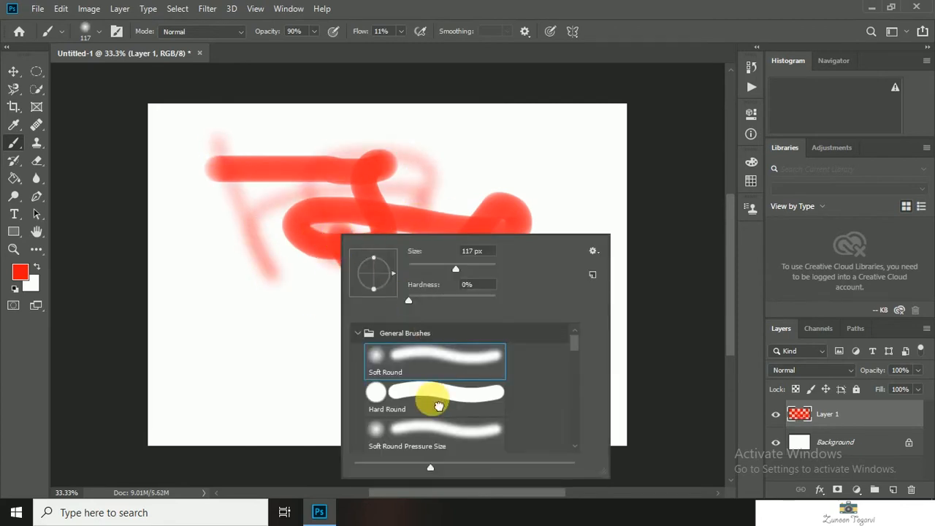
{"action": "left_click", "coordinate": [428, 394]}
{"action": "left_click", "coordinate": [319, 313]}
{"action": "mouse_move", "coordinate": [245, 150]}
{"action": "left_mouse_down"}
{"action": "mouse_move", "coordinate": [368, 183]}
{"action": "mouse_move", "coordinate": [307, 219]}
{"action": "mouse_move", "coordinate": [390, 251]}
{"action": "mouse_move", "coordinate": [336, 208]}
{"action": "left_mouse_up"}
Step: Choose Kyle's Impressionist Blender 1 from the Wet Media Brushes and smudge the lower red strokes down into the white area
{"action": "right_click", "coordinate": [337, 207]}
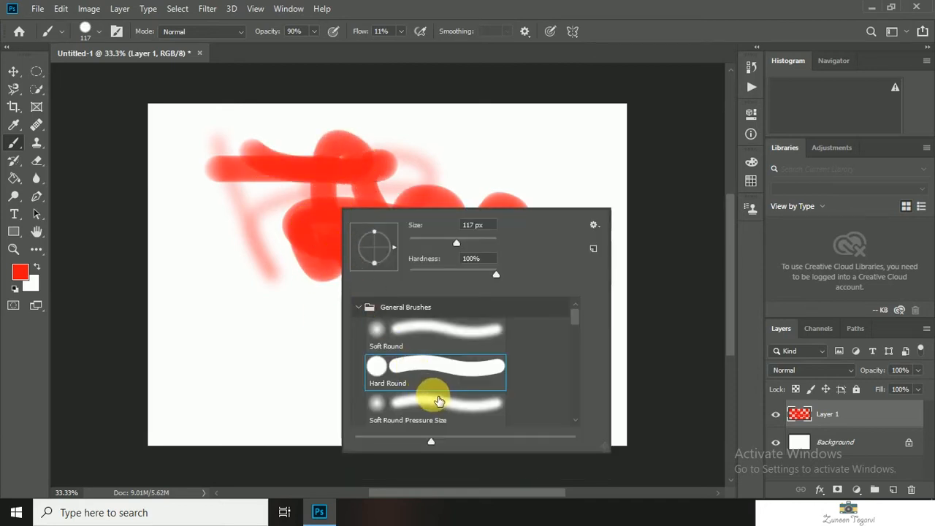
{"action": "scroll", "coordinate": [435, 398], "scroll_direction": "down", "scroll_amount": 3}
{"action": "scroll", "coordinate": [436, 394], "scroll_direction": "down", "scroll_amount": 5}
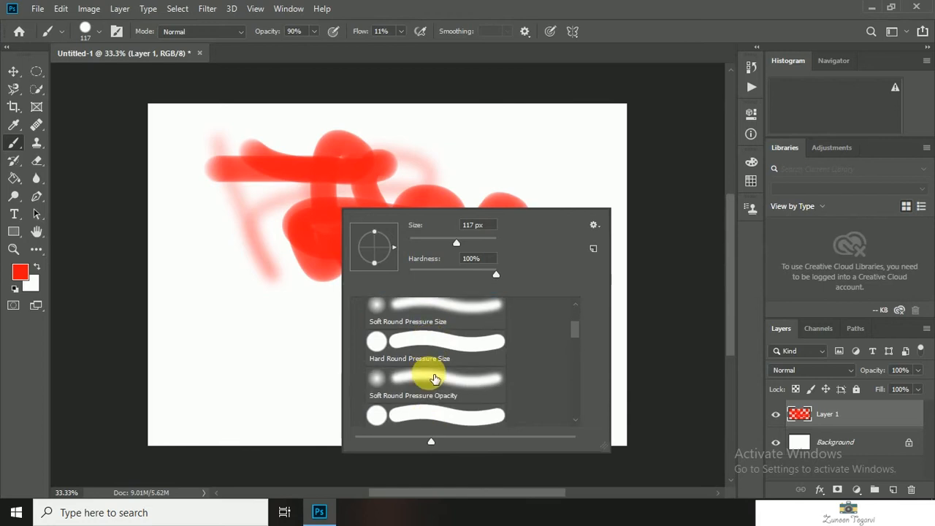
{"action": "scroll", "coordinate": [433, 379], "scroll_direction": "down", "scroll_amount": 6}
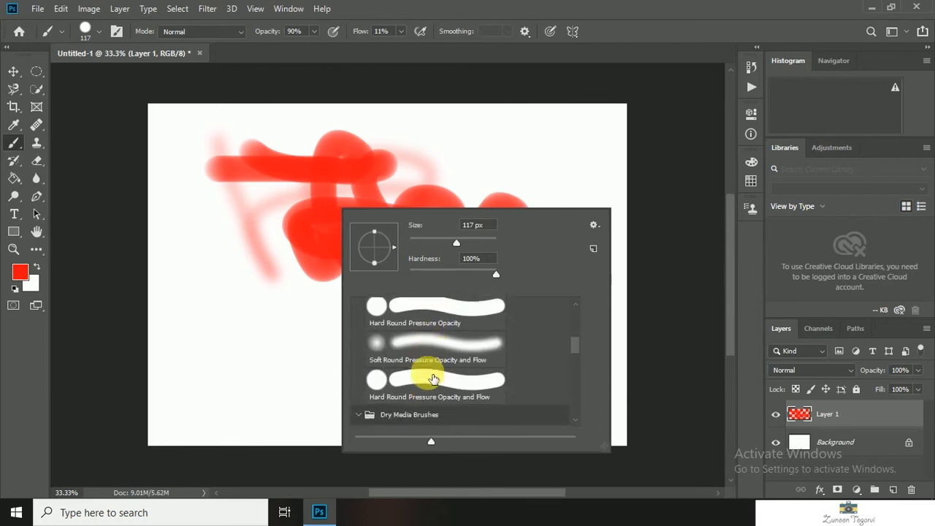
{"action": "scroll", "coordinate": [433, 378], "scroll_direction": "down", "scroll_amount": 5}
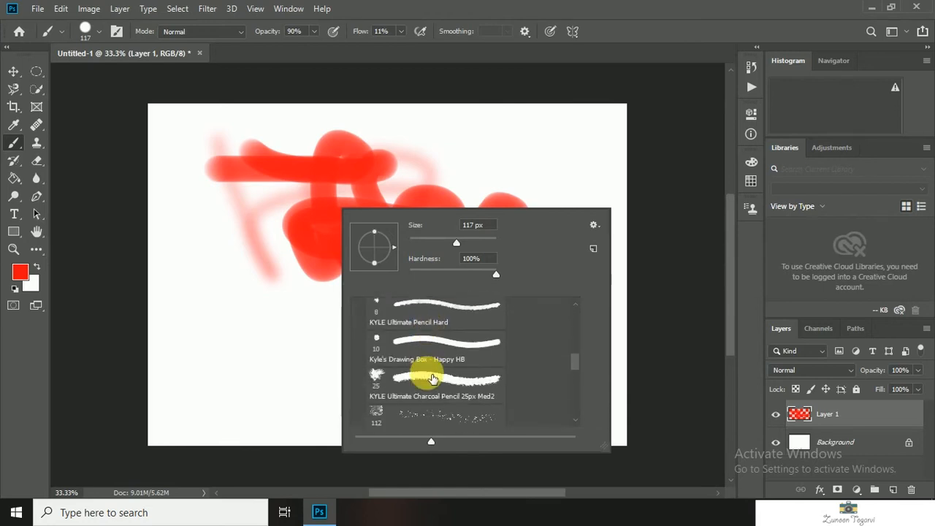
{"action": "scroll", "coordinate": [432, 378], "scroll_direction": "down", "scroll_amount": 6}
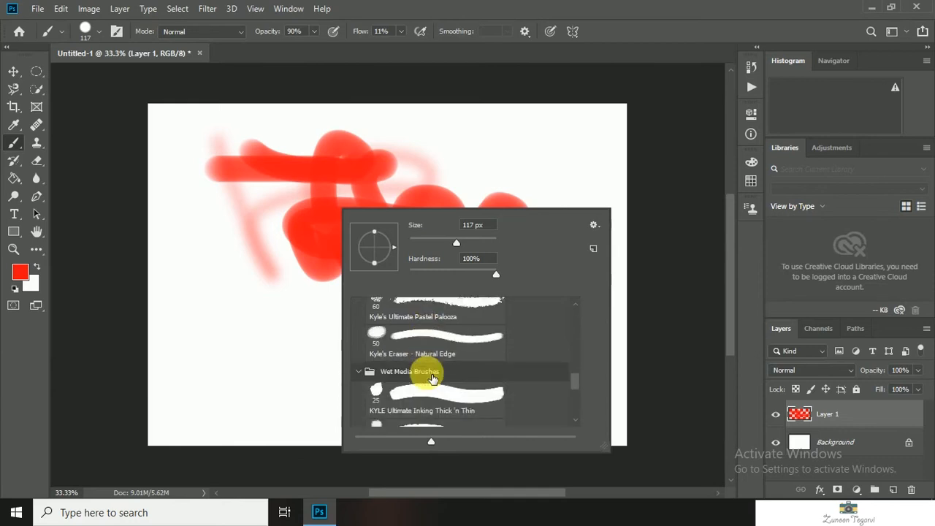
{"action": "scroll", "coordinate": [432, 379], "scroll_direction": "down", "scroll_amount": 5}
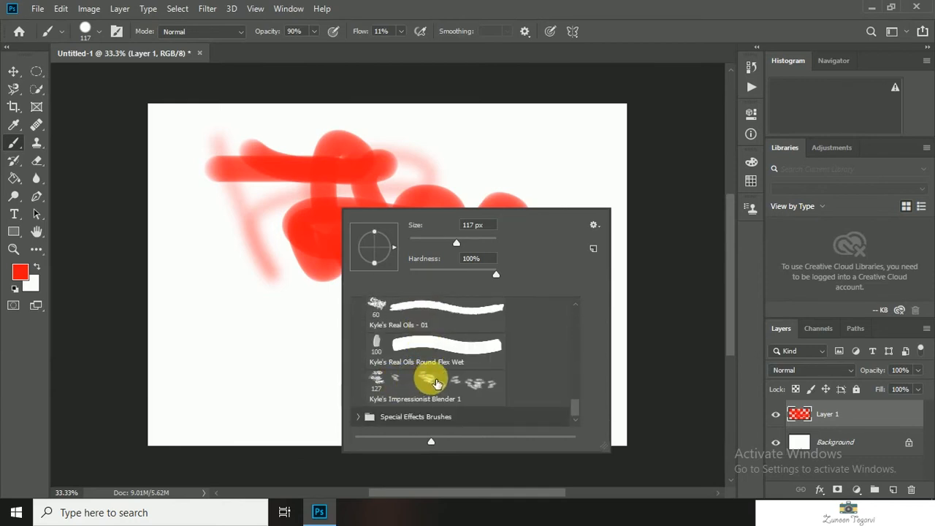
{"action": "left_click", "coordinate": [429, 378]}
{"action": "left_click", "coordinate": [229, 228]}
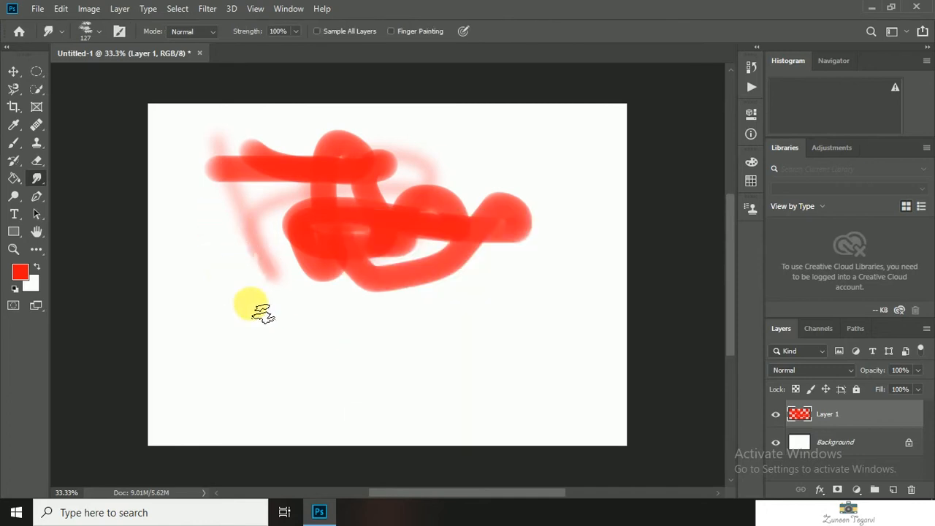
{"action": "mouse_move", "coordinate": [371, 281]}
{"action": "left_mouse_down"}
{"action": "mouse_move", "coordinate": [444, 316]}
{"action": "mouse_move", "coordinate": [457, 359]}
{"action": "mouse_move", "coordinate": [377, 344]}
{"action": "left_mouse_up"}
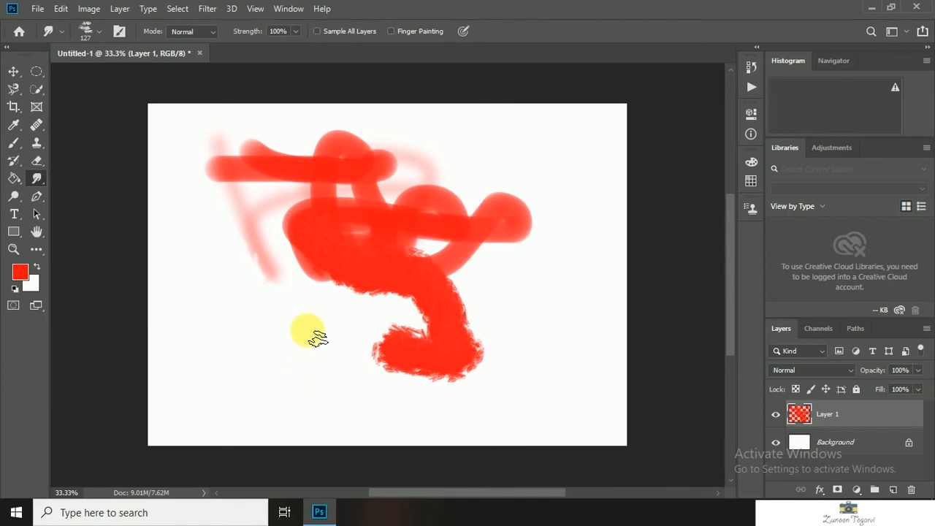
Step: Smudge the lower red strokes further with the blender brush, mixing white into them and pulling red down beside them
{"action": "mouse_move", "coordinate": [313, 336]}
{"action": "left_mouse_down"}
{"action": "mouse_move", "coordinate": [427, 356]}
{"action": "mouse_move", "coordinate": [356, 352]}
{"action": "left_mouse_up"}
{"action": "mouse_move", "coordinate": [444, 359]}
{"action": "left_mouse_down"}
{"action": "mouse_move", "coordinate": [387, 338]}
{"action": "mouse_move", "coordinate": [397, 384]}
{"action": "mouse_move", "coordinate": [433, 397]}
{"action": "mouse_move", "coordinate": [475, 373]}
{"action": "mouse_move", "coordinate": [479, 359]}
{"action": "mouse_move", "coordinate": [467, 364]}
{"action": "mouse_move", "coordinate": [438, 343]}
{"action": "mouse_move", "coordinate": [416, 289]}
{"action": "mouse_move", "coordinate": [416, 254]}
{"action": "mouse_move", "coordinate": [476, 242]}
{"action": "mouse_move", "coordinate": [455, 334]}
{"action": "left_mouse_up"}
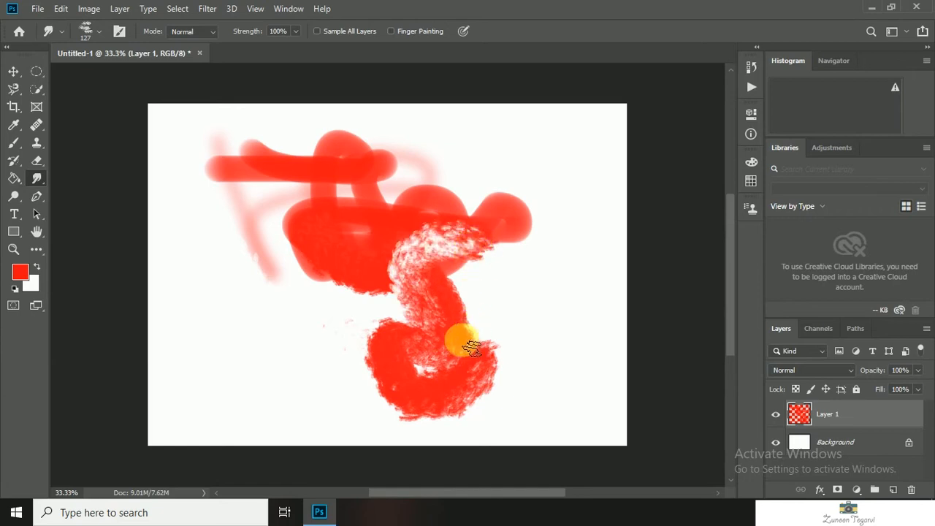
{"action": "right_click", "coordinate": [432, 315]}
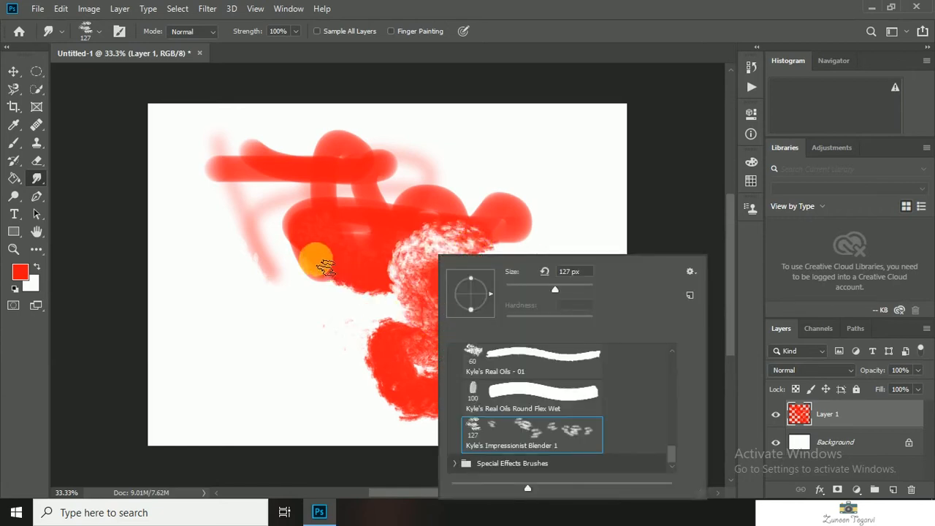
{"action": "mouse_move", "coordinate": [313, 261]}
{"action": "left_mouse_down"}
{"action": "mouse_move", "coordinate": [309, 313]}
{"action": "mouse_move", "coordinate": [355, 246]}
{"action": "mouse_move", "coordinate": [338, 287]}
{"action": "mouse_move", "coordinate": [262, 339]}
{"action": "mouse_move", "coordinate": [307, 303]}
{"action": "mouse_move", "coordinate": [347, 298]}
{"action": "mouse_move", "coordinate": [365, 255]}
{"action": "mouse_move", "coordinate": [309, 355]}
{"action": "mouse_move", "coordinate": [312, 381]}
{"action": "mouse_move", "coordinate": [301, 384]}
{"action": "left_mouse_up"}
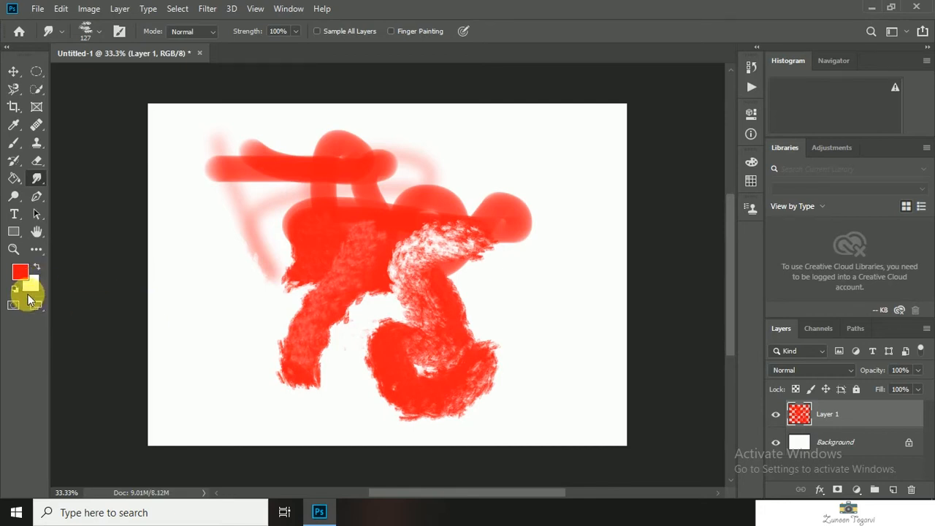
Step: Choose the Kyle's Ultimate Pastel Palooza brush from the Dry Media Brushes
{"action": "right_click", "coordinate": [280, 257]}
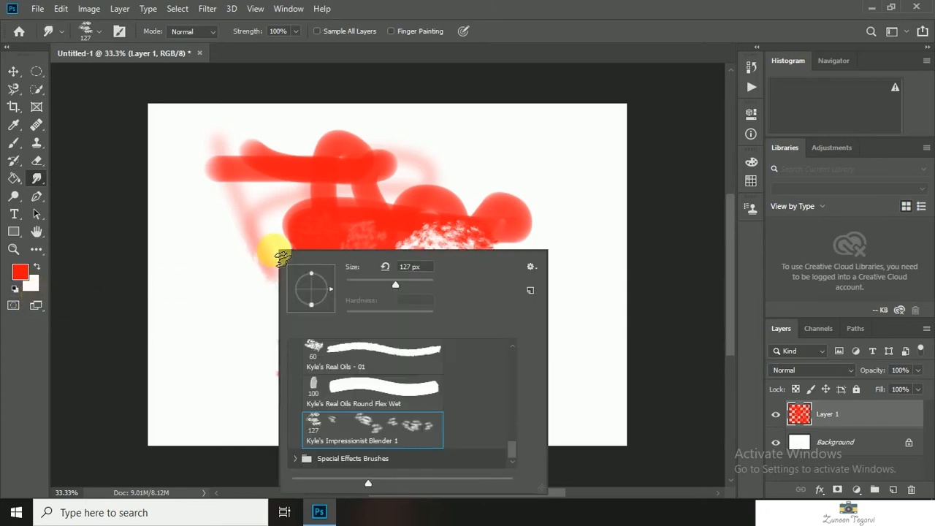
{"action": "scroll", "coordinate": [357, 390], "scroll_direction": "up", "scroll_amount": 3}
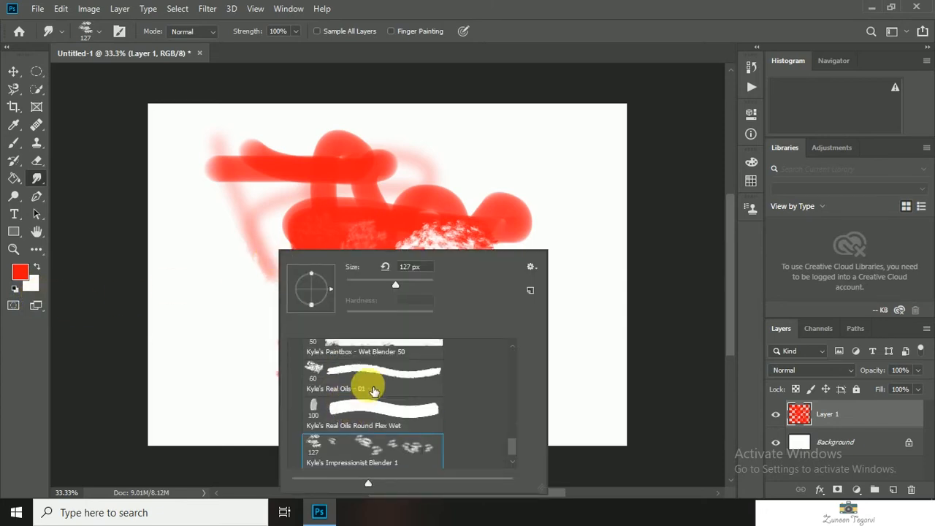
{"action": "scroll", "coordinate": [372, 391], "scroll_direction": "up", "scroll_amount": 1}
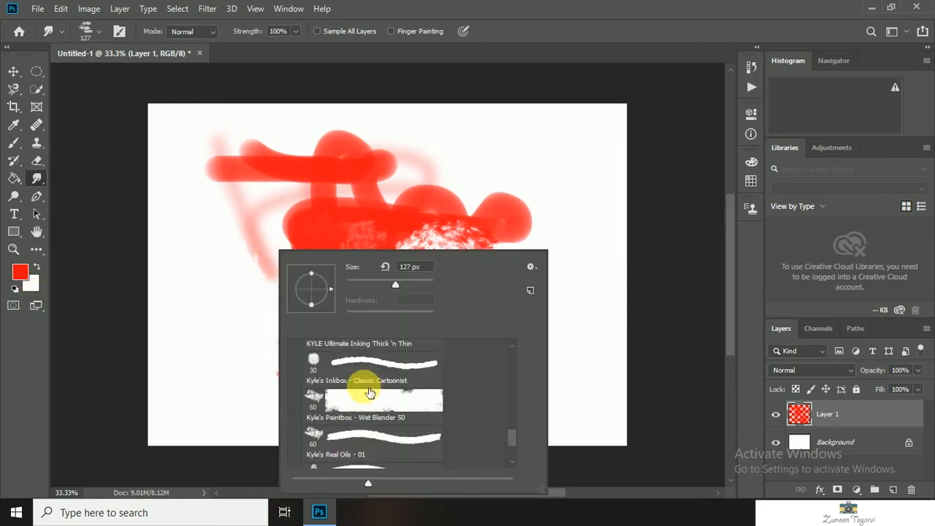
{"action": "scroll", "coordinate": [363, 400], "scroll_direction": "up", "scroll_amount": 1}
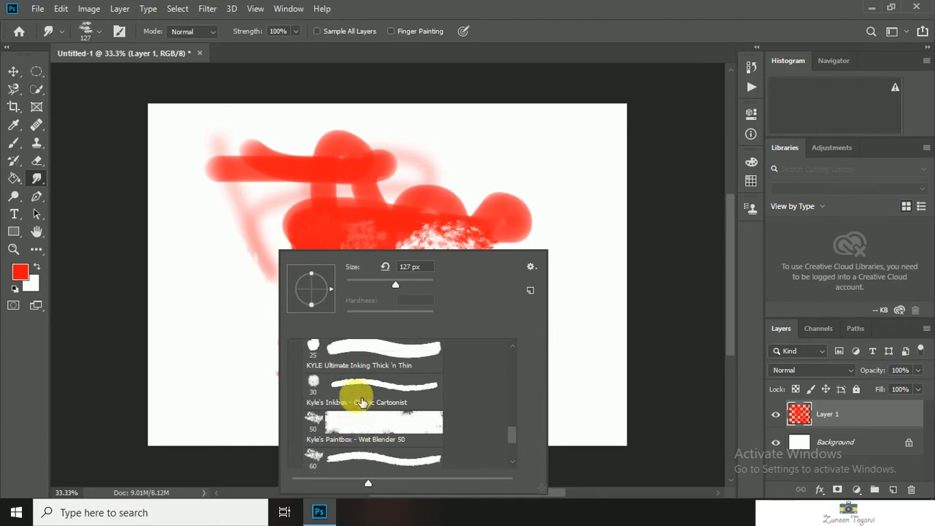
{"action": "scroll", "coordinate": [362, 402], "scroll_direction": "up", "scroll_amount": 2}
{"action": "scroll", "coordinate": [362, 402], "scroll_direction": "up", "scroll_amount": 2}
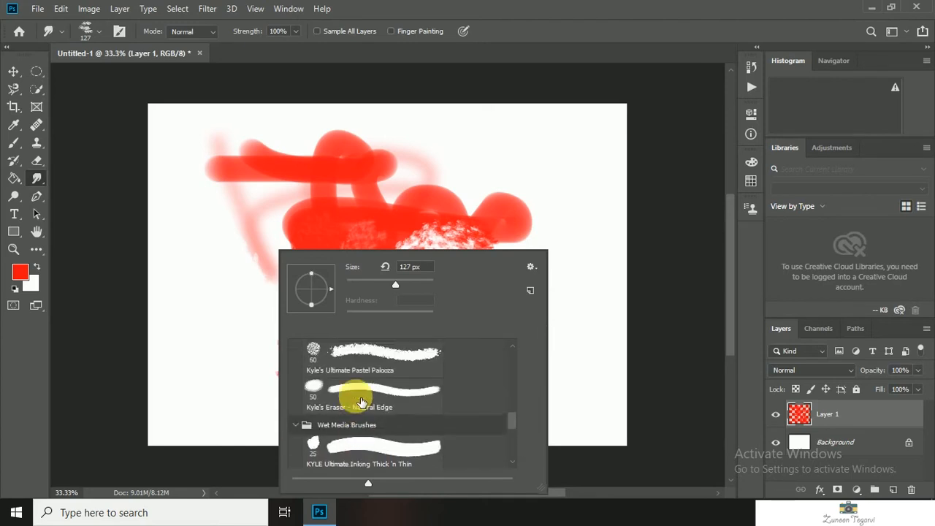
{"action": "scroll", "coordinate": [360, 401], "scroll_direction": "up", "scroll_amount": 2}
{"action": "left_click", "coordinate": [341, 394]}
{"action": "left_click", "coordinate": [206, 280]}
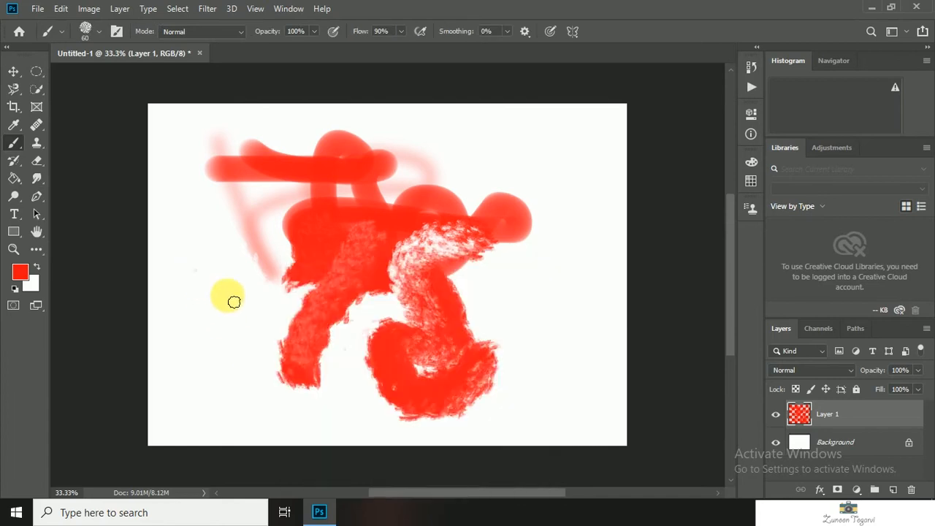
Step: Paint a zigzag pastel stroke and undo it along with the earlier strokes, back to the first soft red line and loop
{"action": "mouse_move", "coordinate": [193, 268]}
{"action": "left_mouse_down"}
{"action": "mouse_move", "coordinate": [246, 273]}
{"action": "mouse_move", "coordinate": [285, 250]}
{"action": "mouse_move", "coordinate": [284, 236]}
{"action": "mouse_move", "coordinate": [384, 285]}
{"action": "left_mouse_up"}
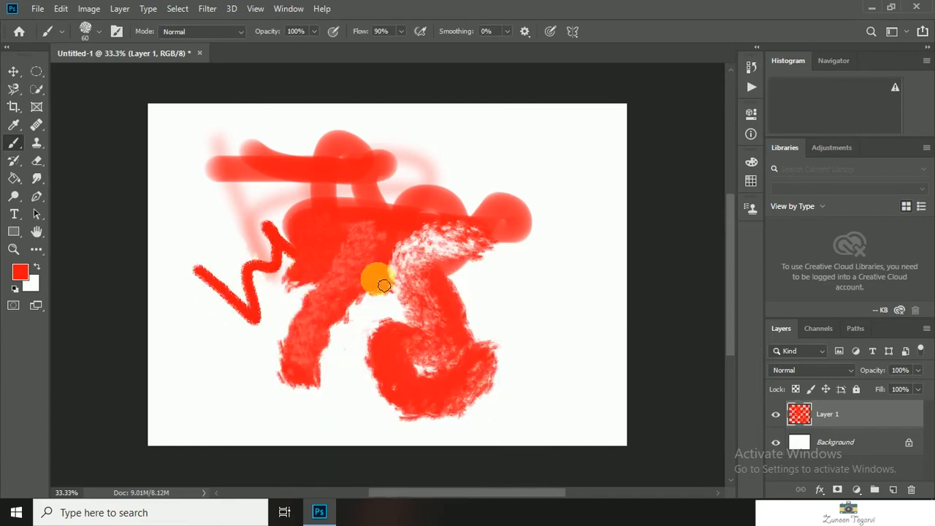
{"action": "key", "text": "ctrl+z"}
{"action": "key", "text": "ctrl+z"}
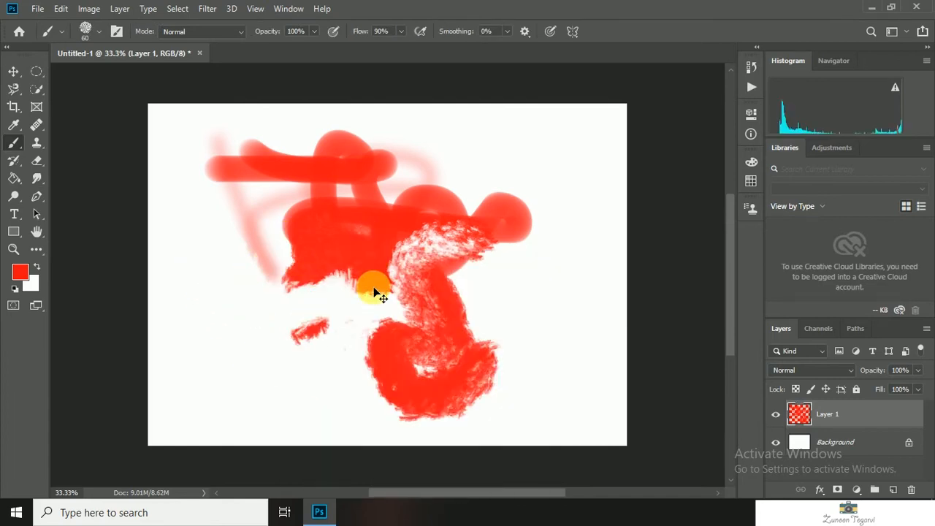
{"action": "key", "text": "ctrl+z"}
{"action": "key", "text": "ctrl+z"}
{"action": "key", "text": "ctrl+z"}
{"action": "key", "text": "ctrl+z"}
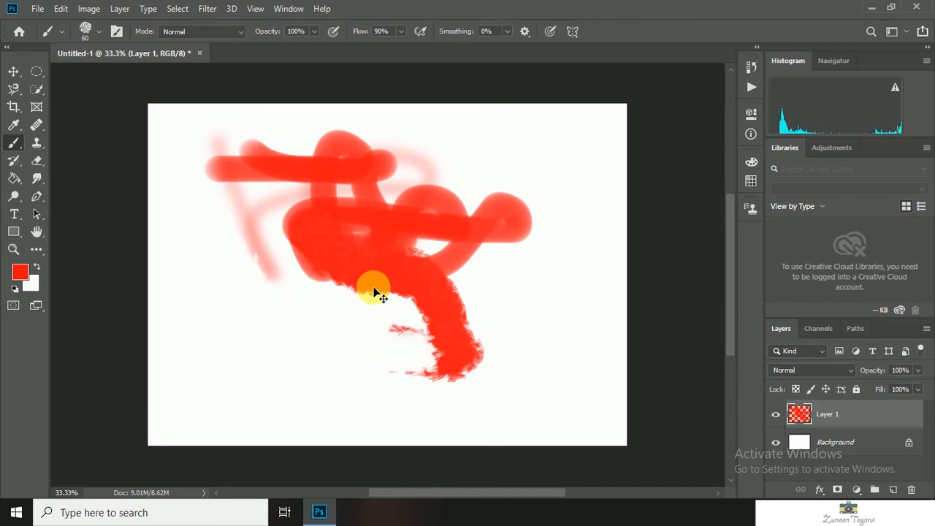
{"action": "key", "text": "ctrl+z"}
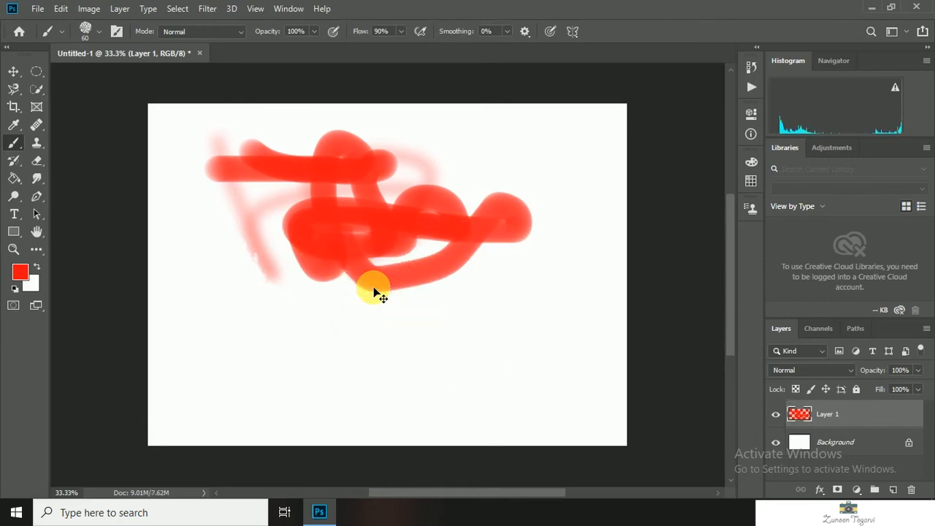
{"action": "key", "text": "ctrl+z"}
{"action": "key", "text": "ctrl+z"}
{"action": "key", "text": "ctrl+z"}
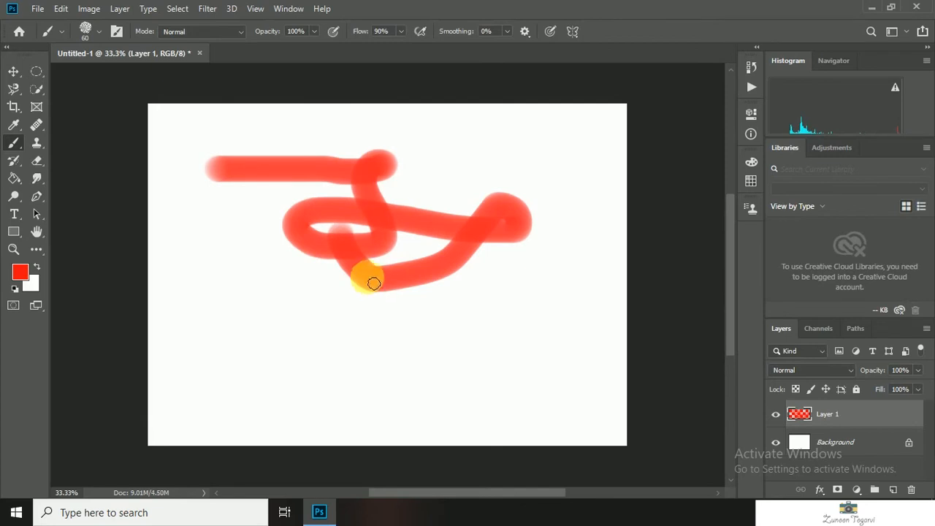
Step: Paint a short curved stroke over the loop with the Hard Round brush from General Brushes at 94 px
{"action": "right_click", "coordinate": [372, 278]}
{"action": "scroll", "coordinate": [447, 403], "scroll_direction": "down", "scroll_amount": 1}
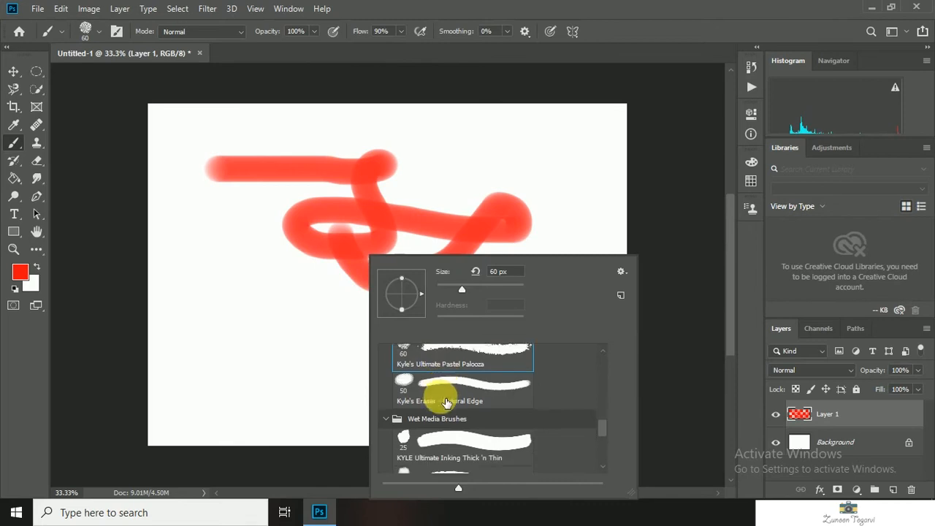
{"action": "scroll", "coordinate": [447, 402], "scroll_direction": "down", "scroll_amount": 2}
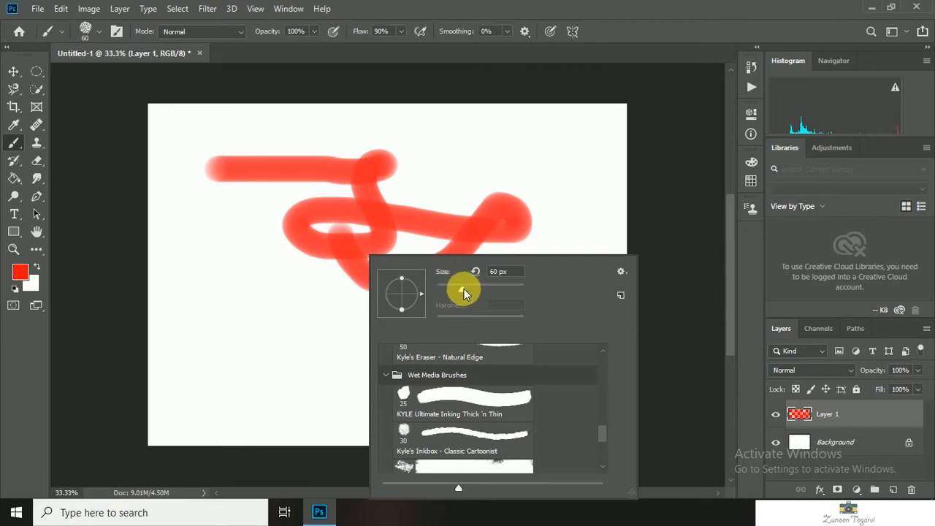
{"action": "left_click", "coordinate": [465, 288]}
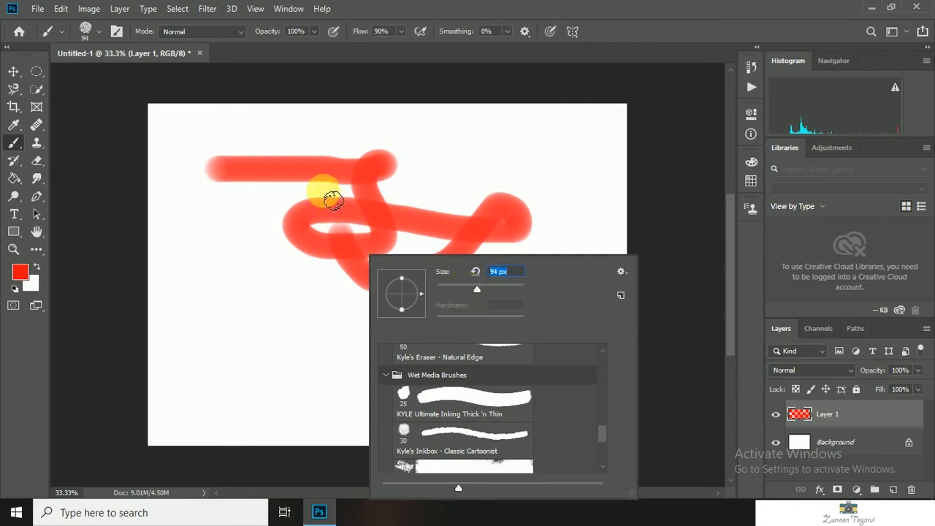
{"action": "scroll", "coordinate": [453, 402], "scroll_direction": "up", "scroll_amount": 5}
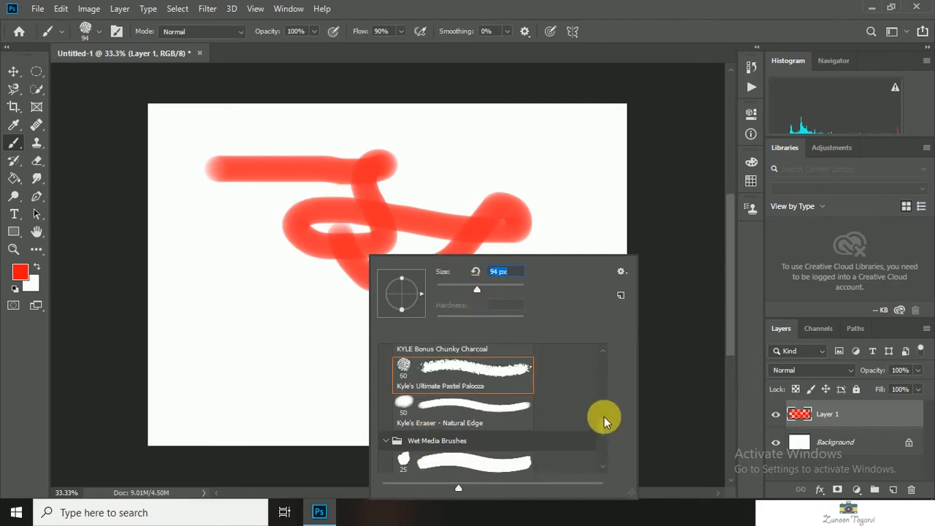
{"action": "left_click_drag", "start_coordinate": [603, 416], "coordinate": [582, 338]}
{"action": "left_click", "coordinate": [438, 412]}
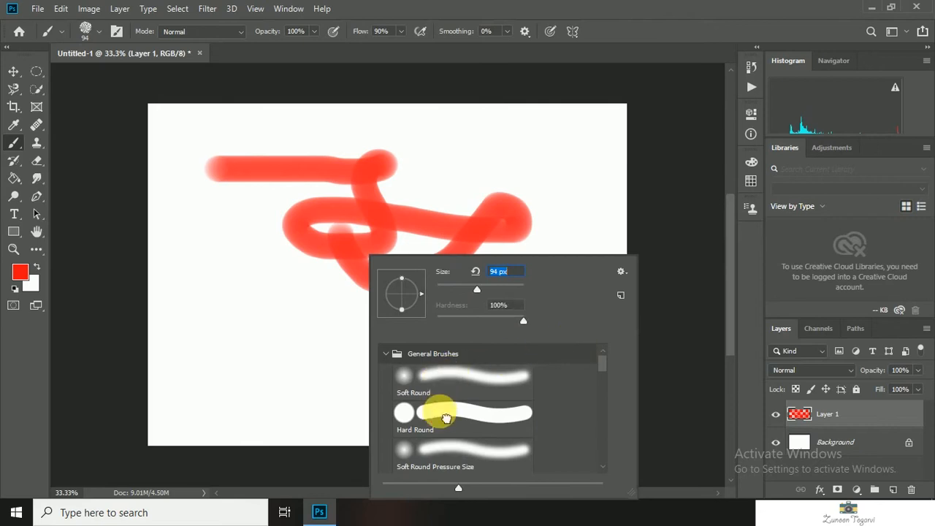
{"action": "left_click_drag", "start_coordinate": [319, 195], "coordinate": [395, 245]}
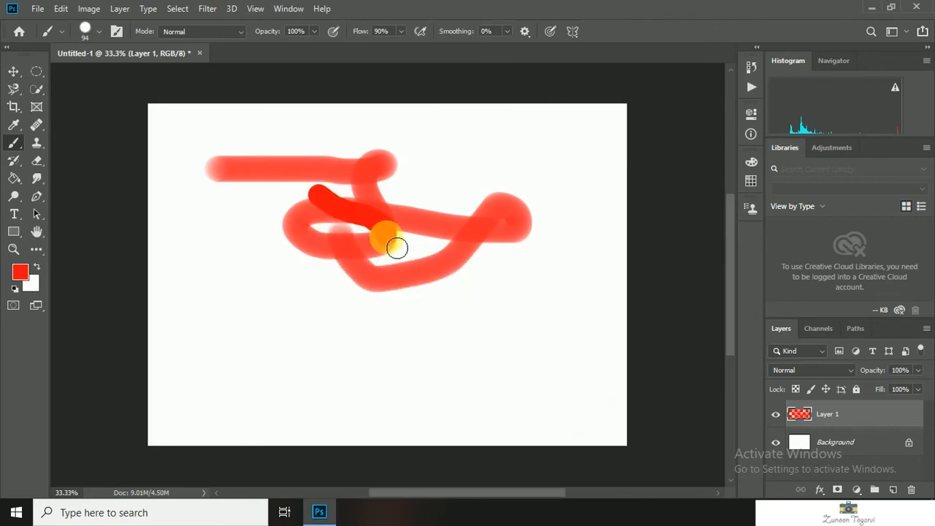
Step: Set the brush size to 108 px and paint a short downward stroke across the previous one
{"action": "right_click", "coordinate": [369, 194]}
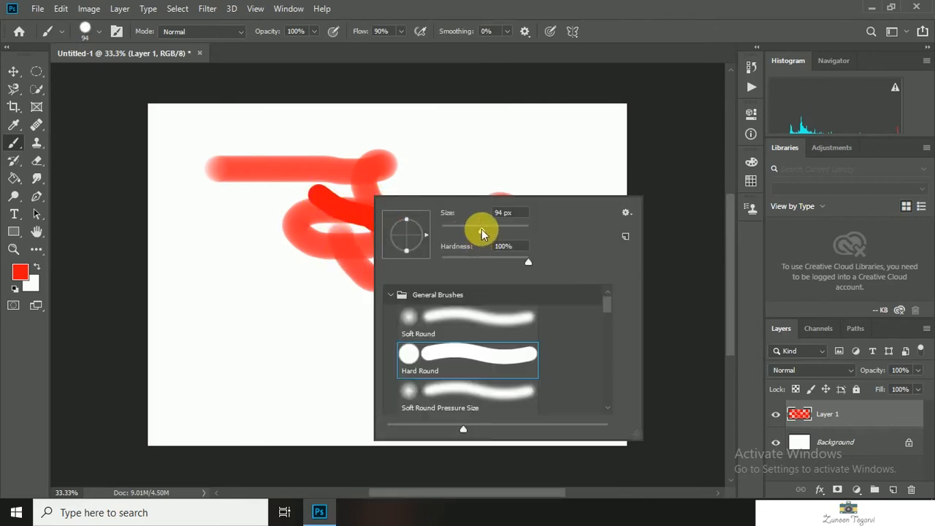
{"action": "mouse_move", "coordinate": [480, 229]}
{"action": "left_mouse_down"}
{"action": "mouse_move", "coordinate": [452, 226]}
{"action": "mouse_move", "coordinate": [462, 226]}
{"action": "left_mouse_up"}
{"action": "mouse_move", "coordinate": [365, 209]}
{"action": "left_mouse_down"}
{"action": "mouse_move", "coordinate": [327, 240]}
{"action": "mouse_move", "coordinate": [326, 275]}
{"action": "left_mouse_up"}
Step: Enlarge the brush tip step by step to 500 px
{"action": "key", "text": "bracketright"}
{"action": "key", "text": "bracketright"}
{"action": "key", "text": "bracketright"}
{"action": "key", "text": "bracketright"}
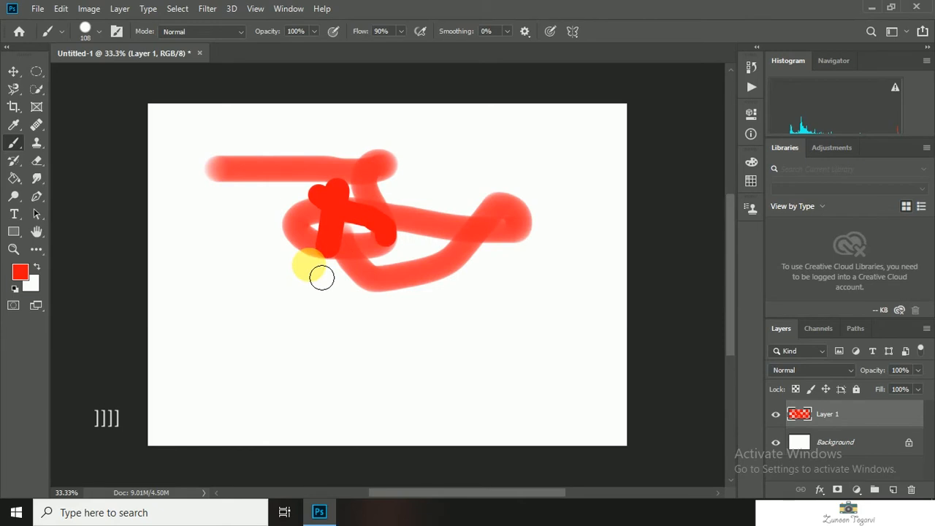
{"action": "key", "text": "bracketright"}
{"action": "key", "text": "bracketright"}
{"action": "key", "text": "bracketright"}
{"action": "key", "text": "bracketright"}
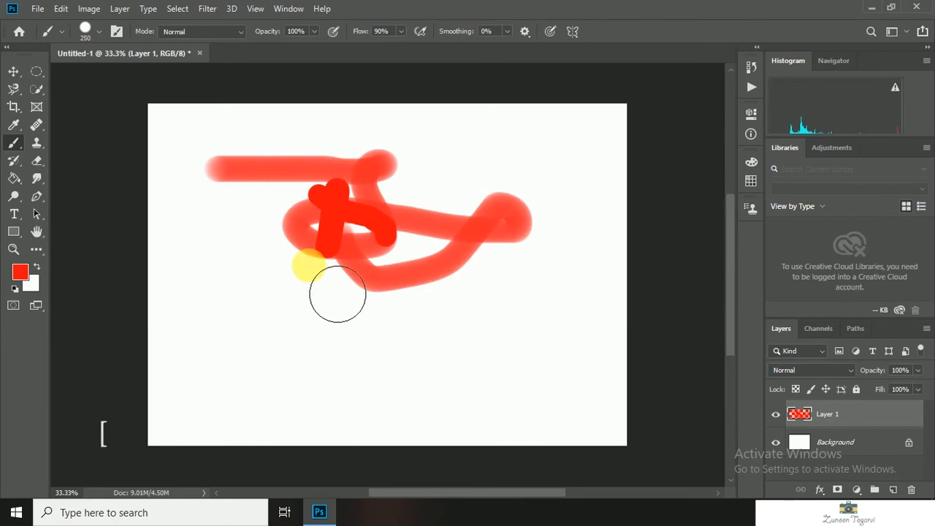
{"action": "key", "text": "bracketright"}
{"action": "key", "text": "bracketright"}
{"action": "key", "text": "bracketright"}
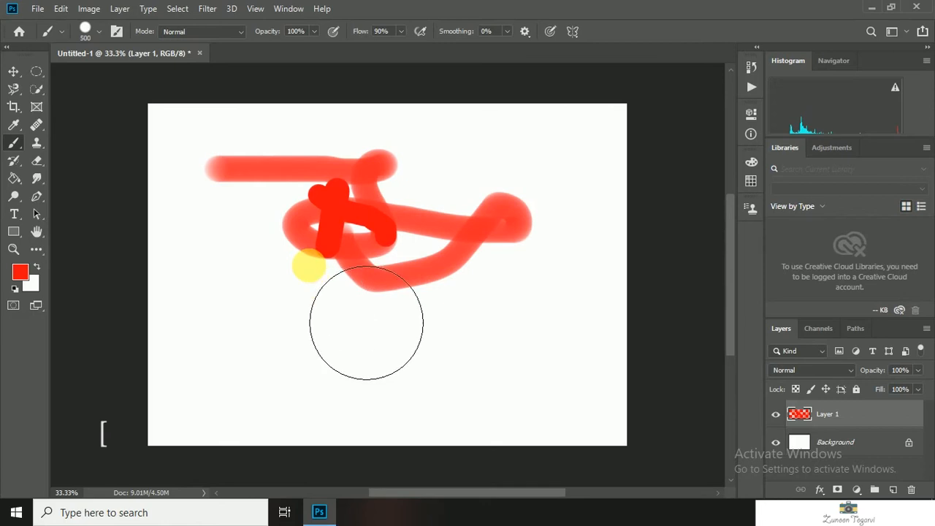
Step: Reduce the brush size step by step to 175 px and raise it again to 250 px
{"action": "key", "text": "bracketleft"}
{"action": "key", "text": "bracketleft"}
{"action": "key", "text": "bracketleft"}
{"action": "key", "text": "bracketleft"}
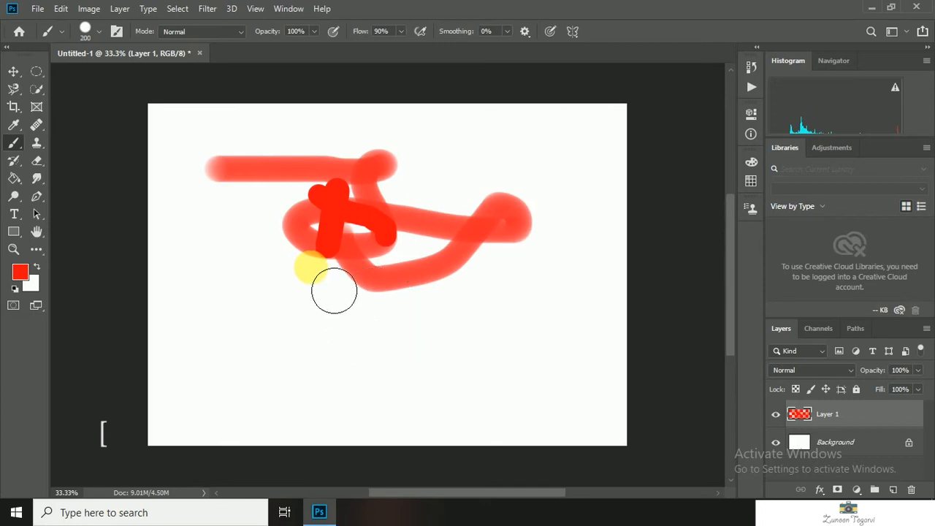
{"action": "key", "text": "bracketleft"}
{"action": "key", "text": "bracketleft"}
{"action": "key", "text": "bracketleft"}
{"action": "key", "text": "bracketleft"}
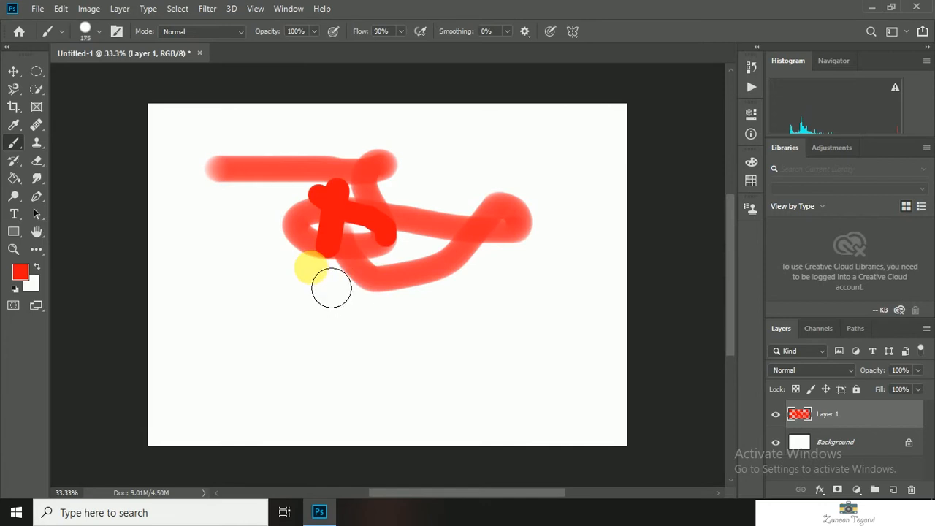
{"action": "key", "text": "bracketleft"}
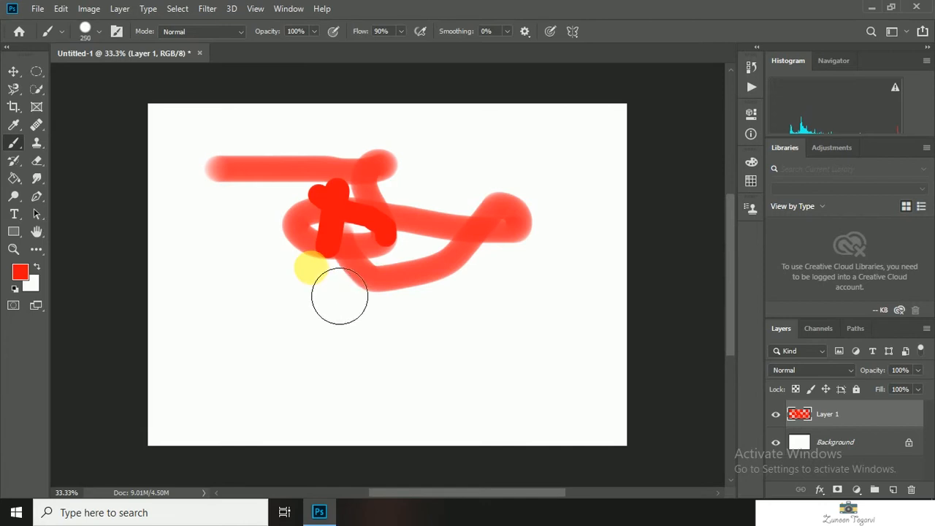
Step: Set the brush hardness to 19% and paint a thick soft-edged red stroke over the middle of the canvas
{"action": "right_click", "coordinate": [311, 268]}
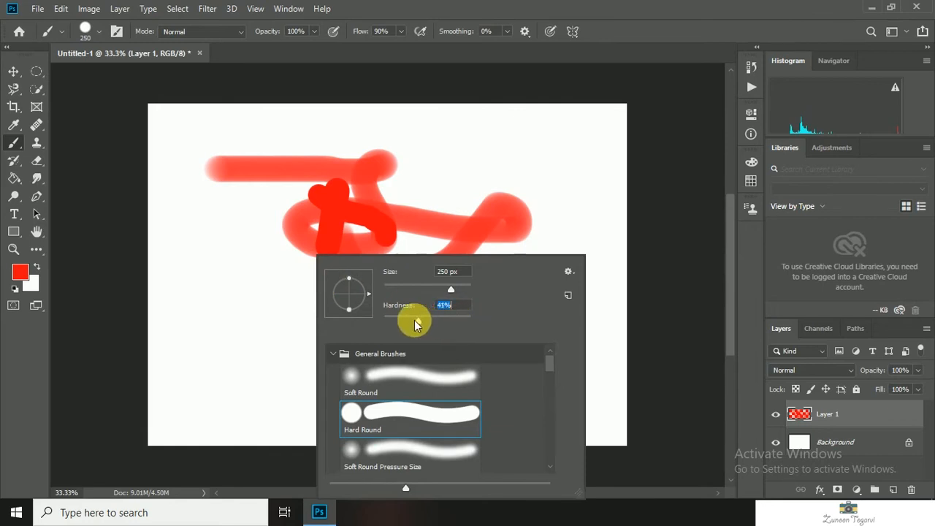
{"action": "left_click_drag", "start_coordinate": [414, 320], "coordinate": [400, 316]}
{"action": "mouse_move", "coordinate": [317, 188]}
{"action": "left_mouse_down"}
{"action": "mouse_move", "coordinate": [333, 209]}
{"action": "mouse_move", "coordinate": [452, 264]}
{"action": "mouse_move", "coordinate": [409, 323]}
{"action": "mouse_move", "coordinate": [430, 319]}
{"action": "mouse_move", "coordinate": [355, 313]}
{"action": "mouse_move", "coordinate": [374, 295]}
{"action": "left_mouse_up"}
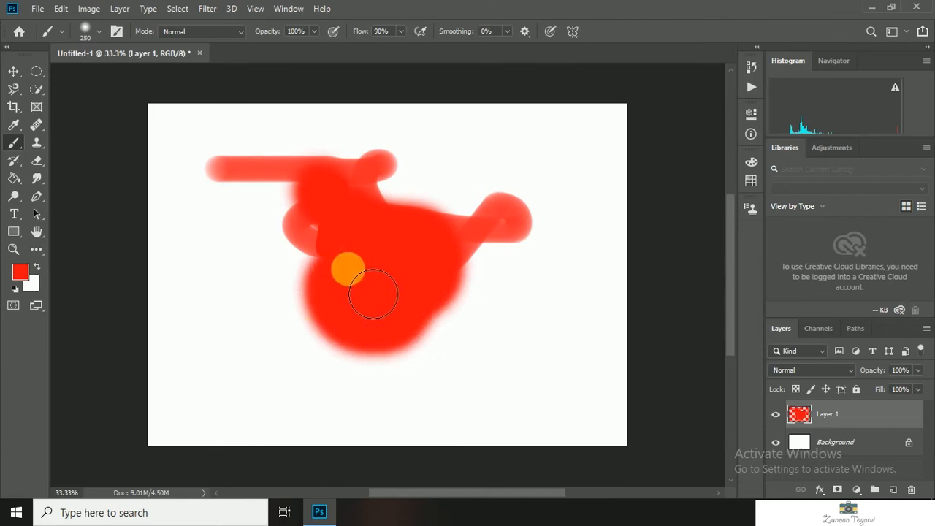
Step: Lower the brush hardness to 8% and paint a very soft stroke along the lower-left edge of the red shape
{"action": "right_click", "coordinate": [355, 257]}
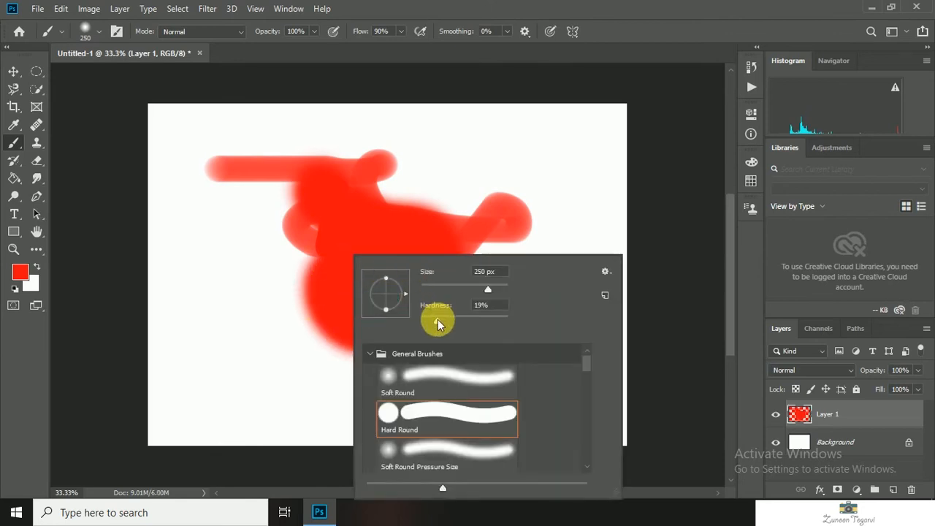
{"action": "left_click_drag", "start_coordinate": [437, 322], "coordinate": [418, 321]}
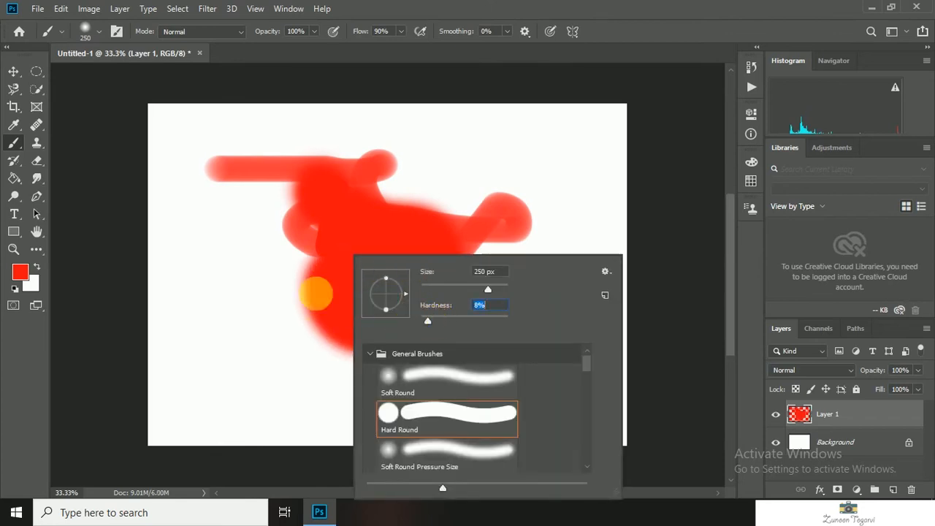
{"action": "left_click_drag", "start_coordinate": [313, 296], "coordinate": [365, 338]}
Step: Raise the brush hardness to 100% and paint a broad hard-edged stroke across the red shape
{"action": "right_click", "coordinate": [347, 255]}
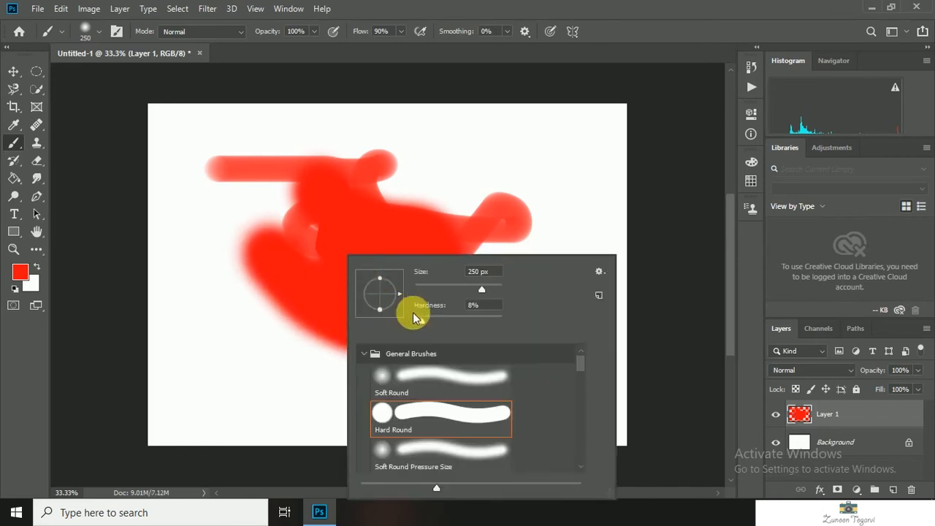
{"action": "left_click_drag", "start_coordinate": [416, 322], "coordinate": [503, 321]}
{"action": "mouse_move", "coordinate": [317, 198]}
{"action": "left_mouse_down"}
{"action": "mouse_move", "coordinate": [323, 328]}
{"action": "mouse_move", "coordinate": [446, 369]}
{"action": "mouse_move", "coordinate": [459, 240]}
{"action": "mouse_move", "coordinate": [448, 302]}
{"action": "left_mouse_up"}
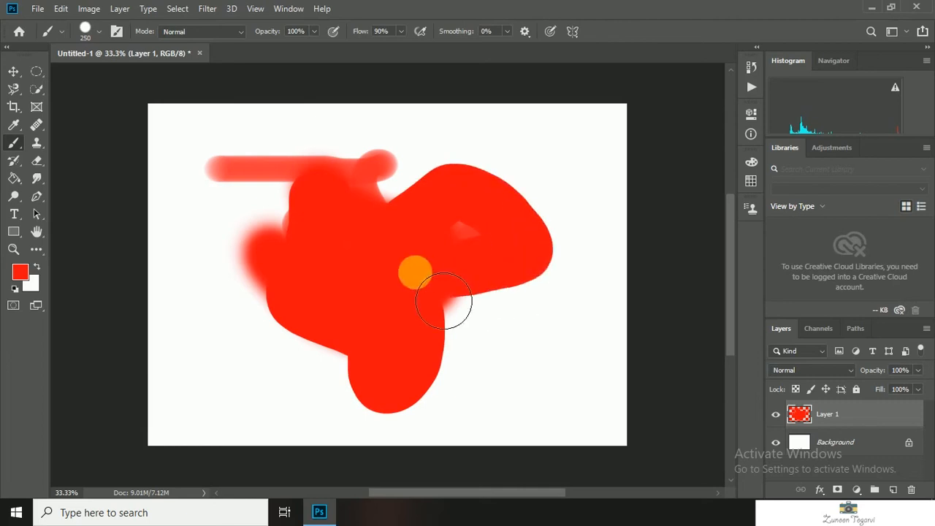
Step: Set the brush hardness to 22% and the size to 161 px, and paint soft strokes around the red shape
{"action": "right_click", "coordinate": [360, 250]}
{"action": "left_click", "coordinate": [460, 314]}
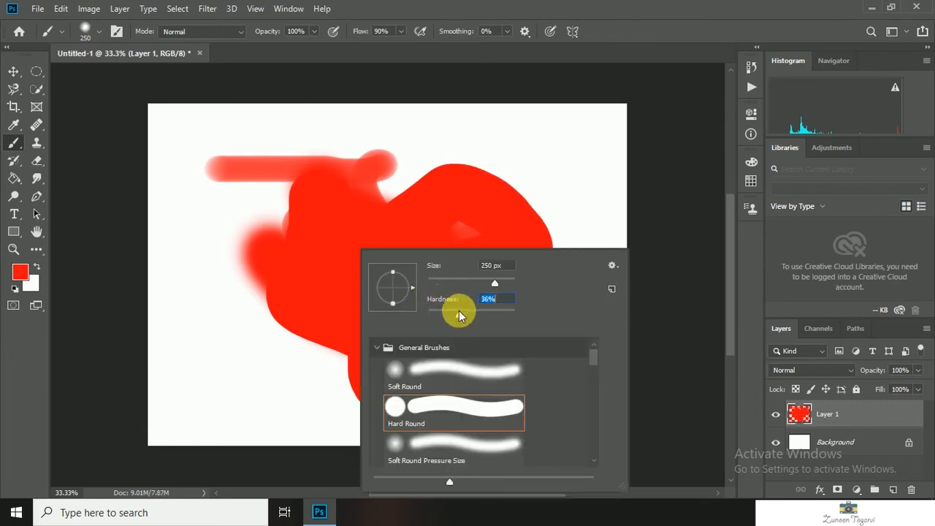
{"action": "left_click", "coordinate": [446, 314]}
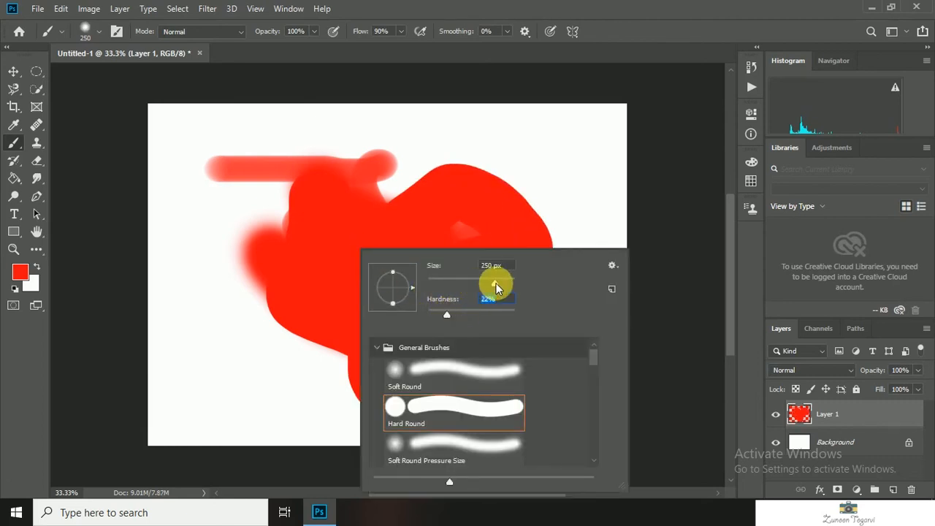
{"action": "left_click_drag", "start_coordinate": [494, 283], "coordinate": [484, 283]}
{"action": "mouse_move", "coordinate": [296, 187]}
{"action": "left_mouse_down"}
{"action": "mouse_move", "coordinate": [398, 163]}
{"action": "mouse_move", "coordinate": [437, 251]}
{"action": "mouse_move", "coordinate": [307, 245]}
{"action": "mouse_move", "coordinate": [451, 201]}
{"action": "mouse_move", "coordinate": [449, 240]}
{"action": "mouse_move", "coordinate": [492, 351]}
{"action": "mouse_move", "coordinate": [448, 321]}
{"action": "mouse_move", "coordinate": [488, 302]}
{"action": "mouse_move", "coordinate": [533, 306]}
{"action": "mouse_move", "coordinate": [563, 341]}
{"action": "mouse_move", "coordinate": [376, 315]}
{"action": "mouse_move", "coordinate": [305, 320]}
{"action": "mouse_move", "coordinate": [262, 221]}
{"action": "mouse_move", "coordinate": [246, 240]}
{"action": "left_mouse_up"}
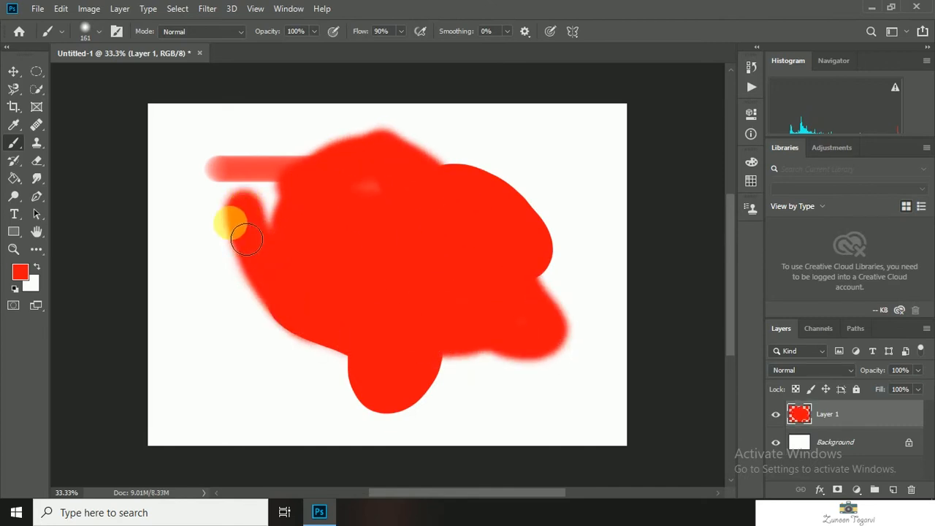
Step: Undo all the remaining red strokes and the creation of Layer 1, back to the blank Background
{"action": "key", "text": "ctrl+z"}
{"action": "key", "text": "ctrl+z"}
{"action": "key", "text": "ctrl+z"}
{"action": "key", "text": "ctrl+z"}
{"action": "key", "text": "ctrl+z"}
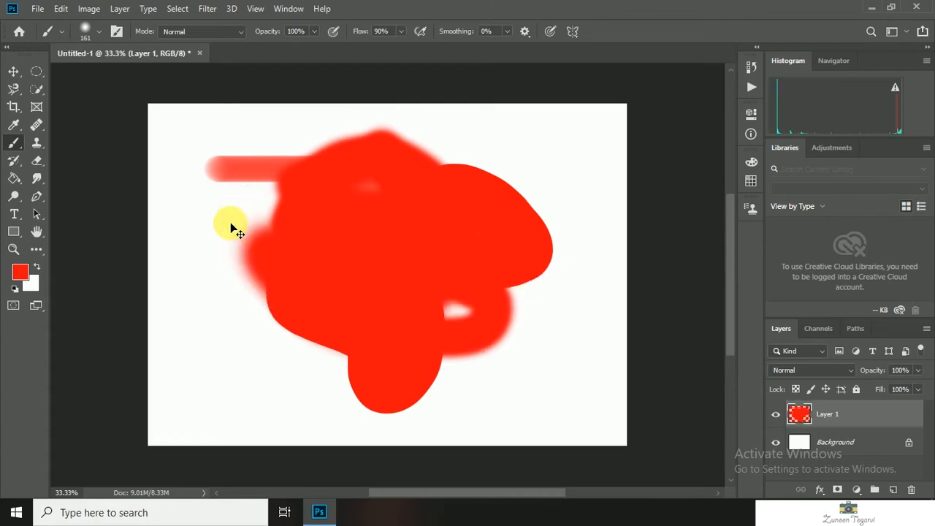
{"action": "key", "text": "ctrl+z"}
{"action": "key", "text": "ctrl+z"}
{"action": "key", "text": "ctrl+z"}
{"action": "key", "text": "ctrl+z"}
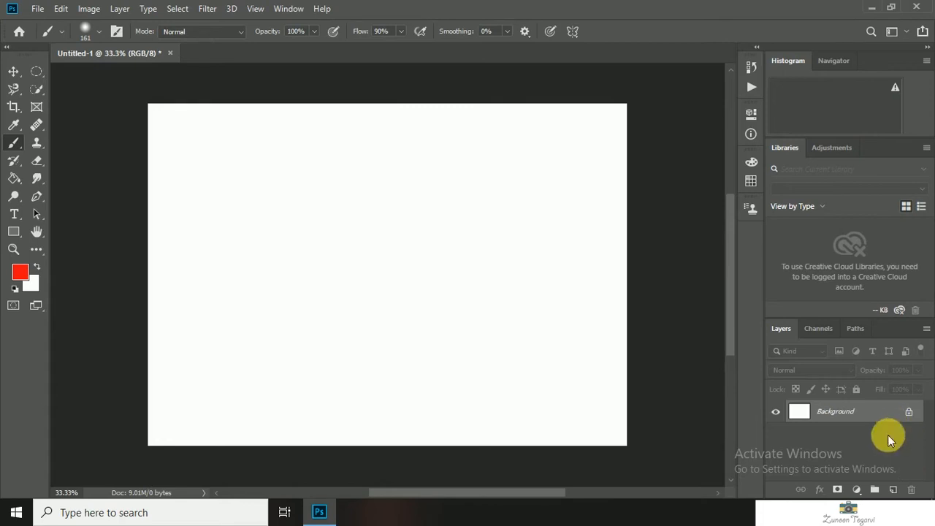
Step: Add a new empty layer and paint a small soft red blob near the canvas centre
{"action": "left_click", "coordinate": [899, 489]}
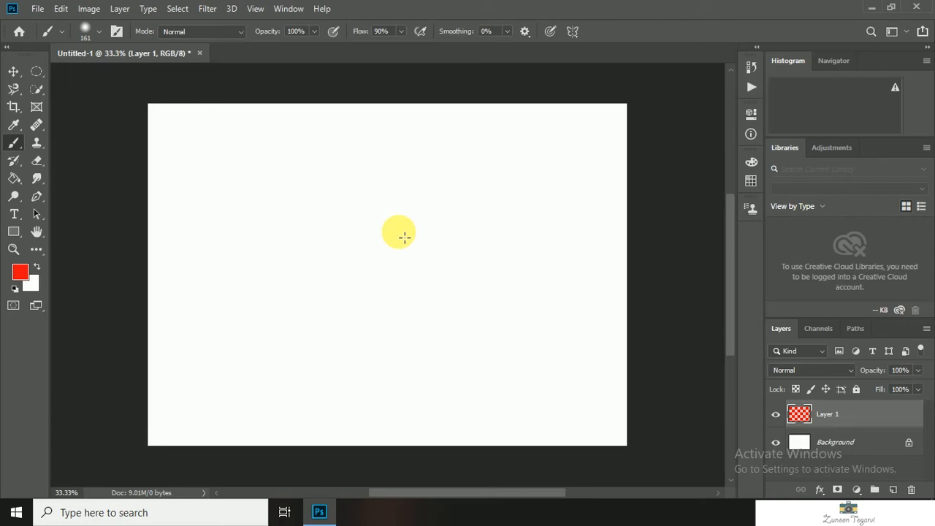
{"action": "key", "text": "ctrl+plus"}
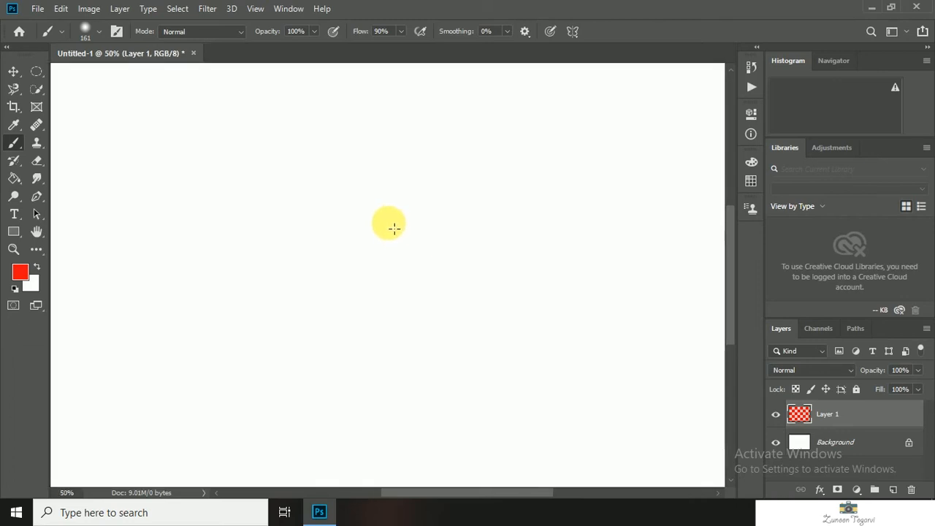
{"action": "mouse_move", "coordinate": [357, 186]}
{"action": "left_mouse_down"}
{"action": "mouse_move", "coordinate": [341, 250]}
{"action": "mouse_move", "coordinate": [327, 224]}
{"action": "left_mouse_up"}
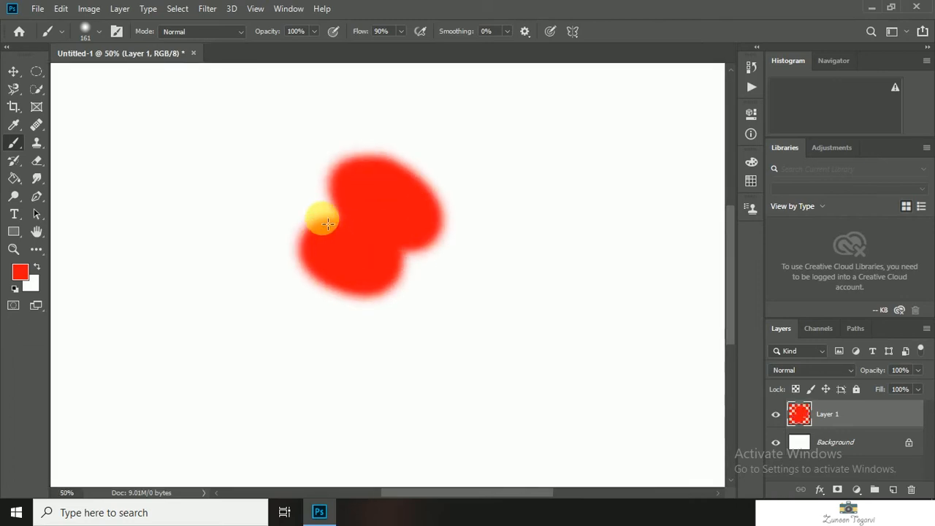
Step: Switch the crosshair cursor back to the brush-size outline and paint a large soft red area to the left of the blob
{"action": "key", "text": "ctrl+minus"}
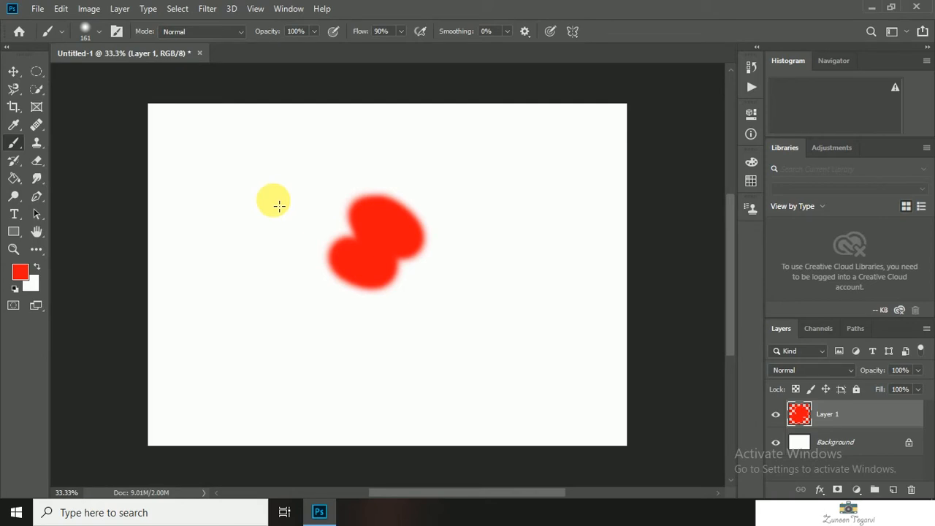
{"action": "key", "text": "Caps_Lock"}
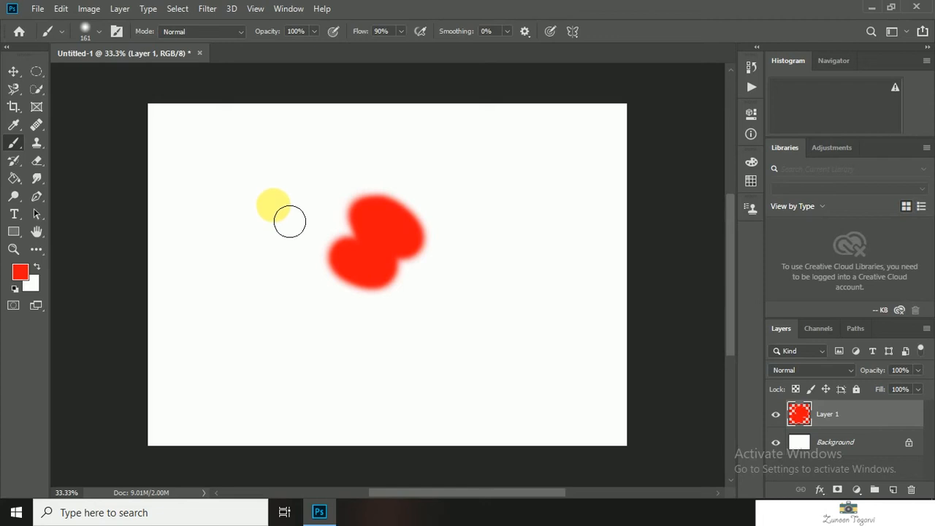
{"action": "left_click", "coordinate": [236, 218]}
{"action": "mouse_move", "coordinate": [261, 219]}
{"action": "left_mouse_down"}
{"action": "mouse_move", "coordinate": [307, 182]}
{"action": "mouse_move", "coordinate": [364, 216]}
{"action": "mouse_move", "coordinate": [369, 227]}
{"action": "mouse_move", "coordinate": [298, 275]}
{"action": "mouse_move", "coordinate": [283, 216]}
{"action": "mouse_move", "coordinate": [348, 241]}
{"action": "mouse_move", "coordinate": [344, 217]}
{"action": "mouse_move", "coordinate": [352, 284]}
{"action": "mouse_move", "coordinate": [304, 239]}
{"action": "mouse_move", "coordinate": [317, 239]}
{"action": "mouse_move", "coordinate": [364, 279]}
{"action": "left_mouse_up"}
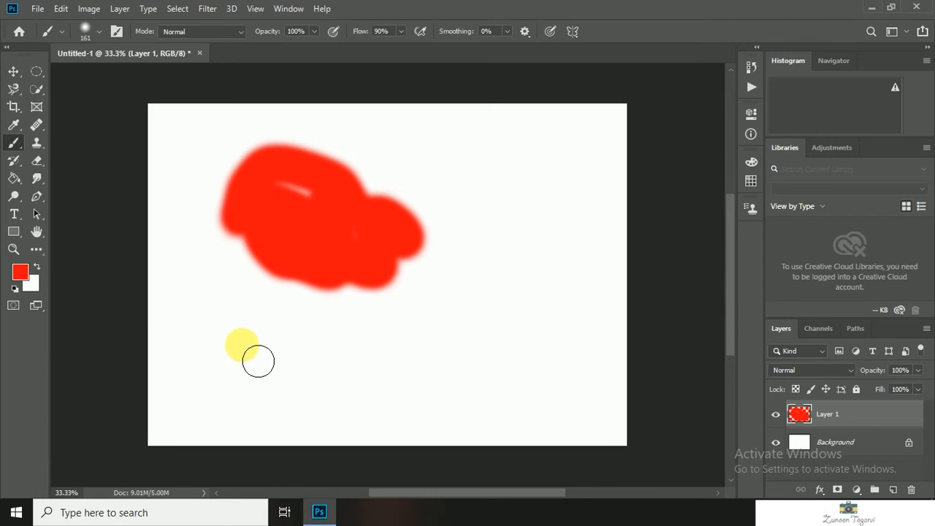
Step: Paint connected straight red segments from point to point into a closed polygon around the red shape
{"action": "left_click", "coordinate": [242, 344]}
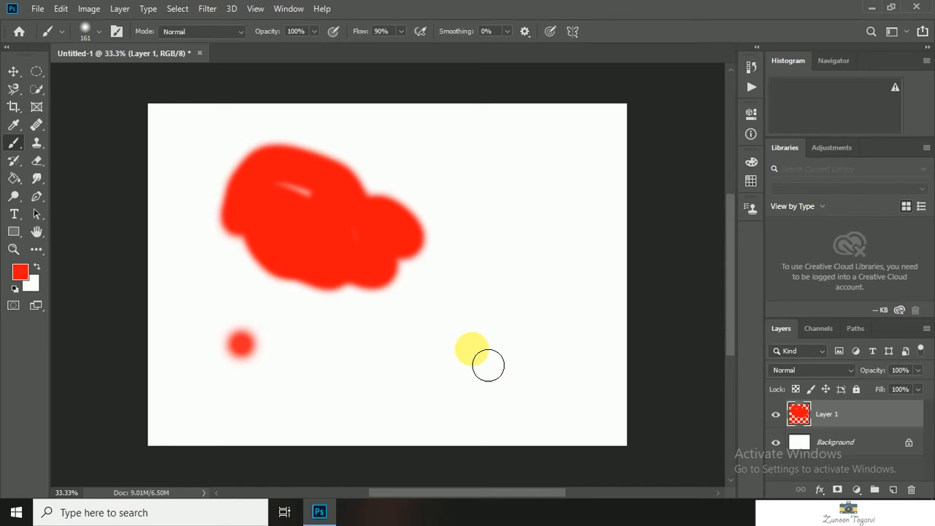
{"action": "left_click", "coordinate": [472, 349], "text": "shift"}
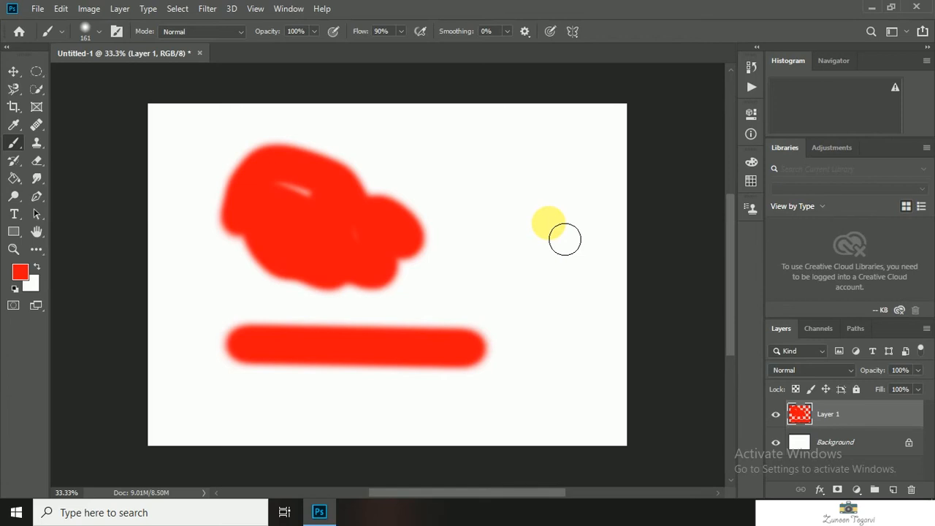
{"action": "left_click", "coordinate": [548, 223], "text": "shift"}
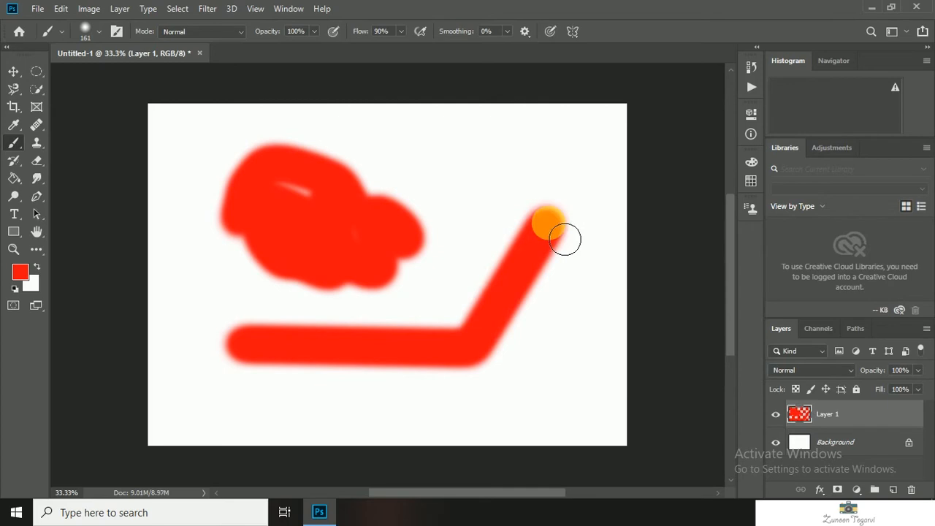
{"action": "left_click", "coordinate": [425, 147], "text": "shift"}
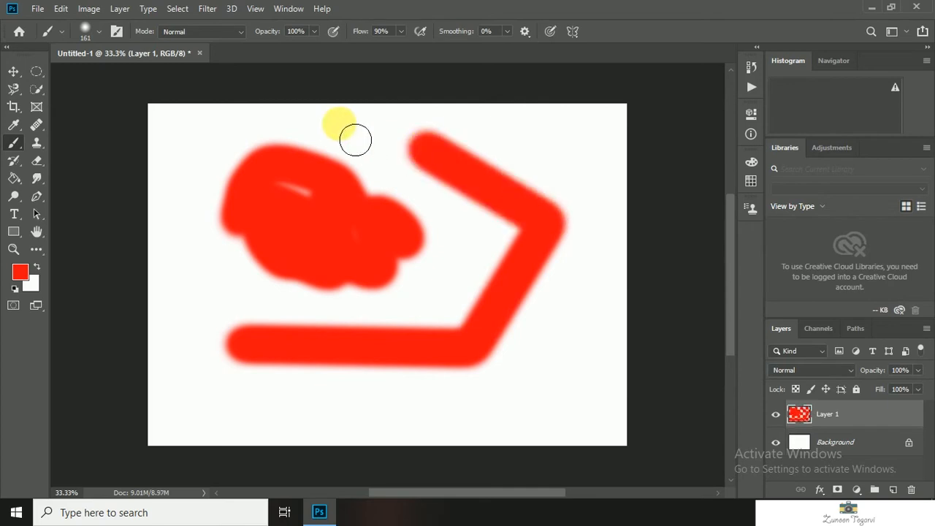
{"action": "left_click", "coordinate": [329, 125], "text": "shift"}
{"action": "left_click", "coordinate": [216, 134], "text": "shift"}
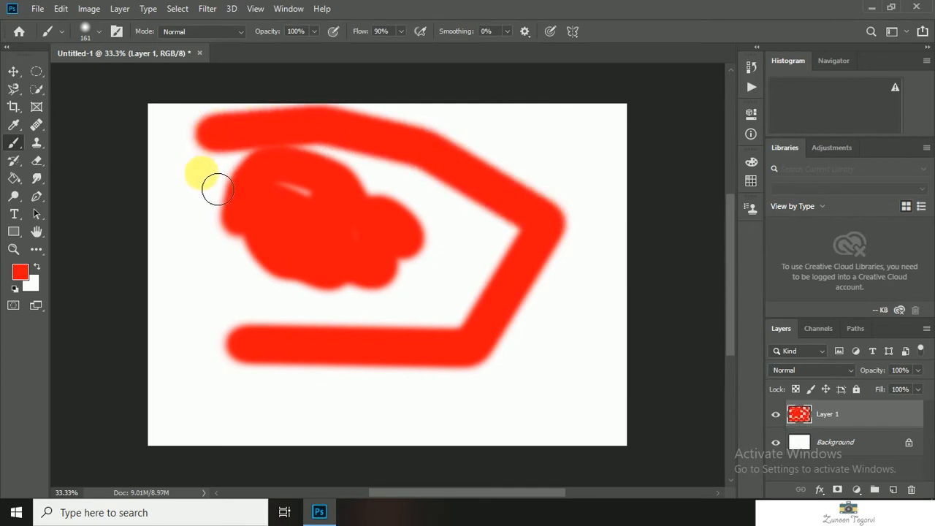
{"action": "mouse_move", "coordinate": [218, 190]}
{"action": "left_mouse_down"}
{"action": "mouse_move", "coordinate": [209, 238]}
{"action": "mouse_move", "coordinate": [231, 309]}
{"action": "mouse_move", "coordinate": [266, 359]}
{"action": "left_mouse_up"}
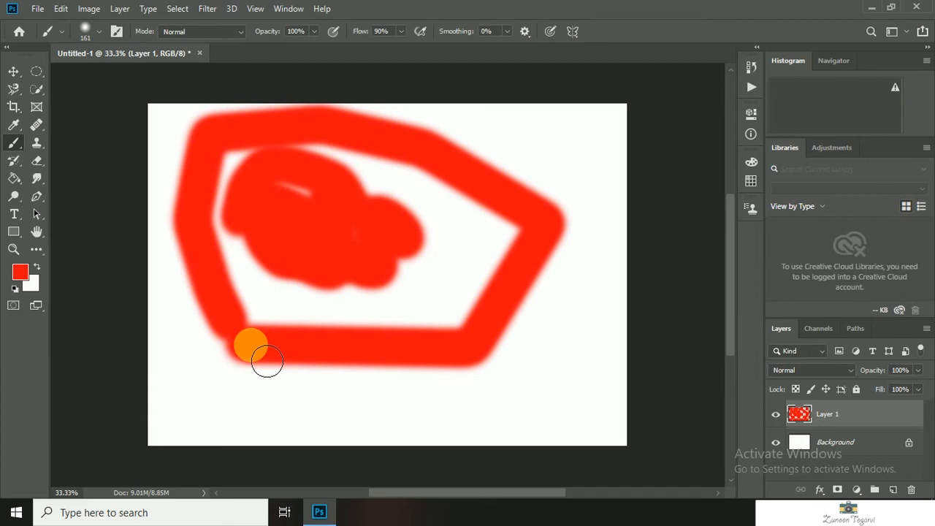
Step: Undo the straight segments and the earlier red strokes until Layer 1 is empty
{"action": "key", "text": "ctrl+z"}
{"action": "key", "text": "ctrl+z"}
{"action": "key", "text": "ctrl+z"}
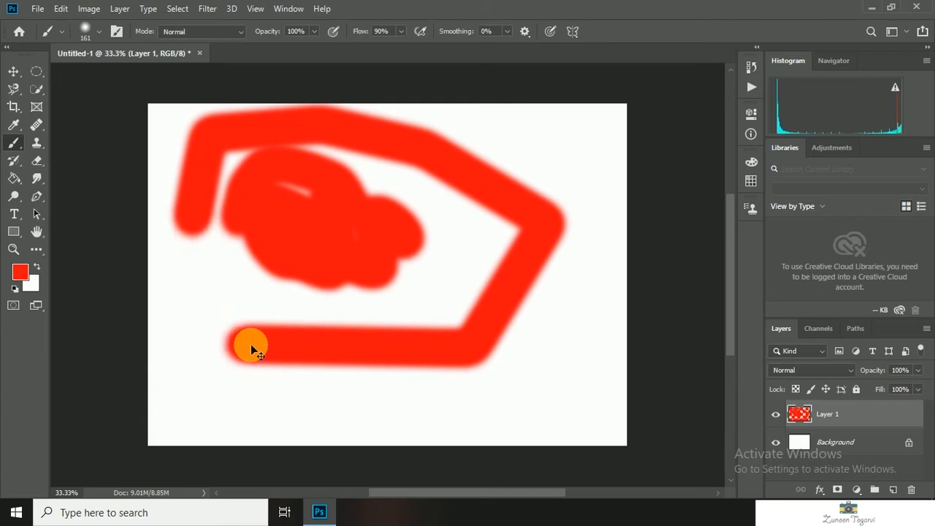
{"action": "key", "text": "ctrl+z"}
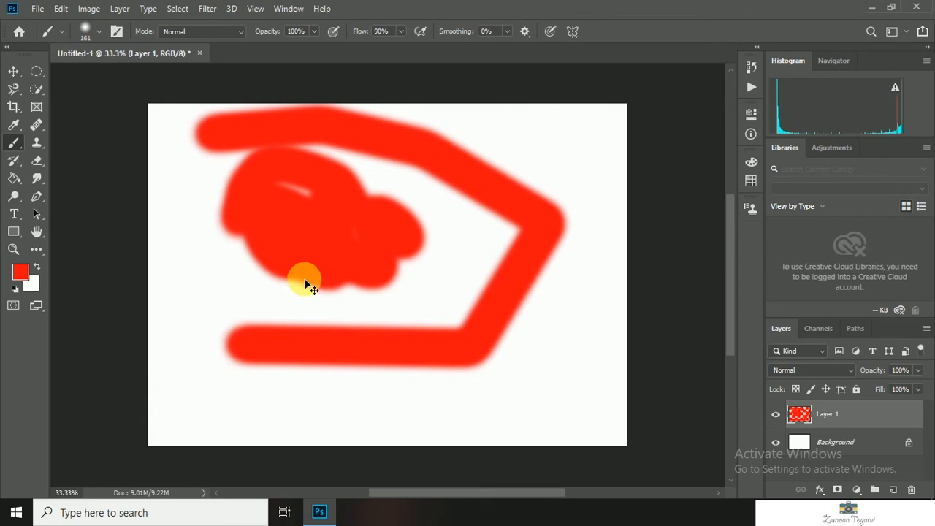
{"action": "key", "text": "ctrl+z"}
{"action": "key", "text": "ctrl+z"}
{"action": "key", "text": "ctrl+z"}
{"action": "key", "text": "ctrl+z"}
{"action": "key", "text": "ctrl+z"}
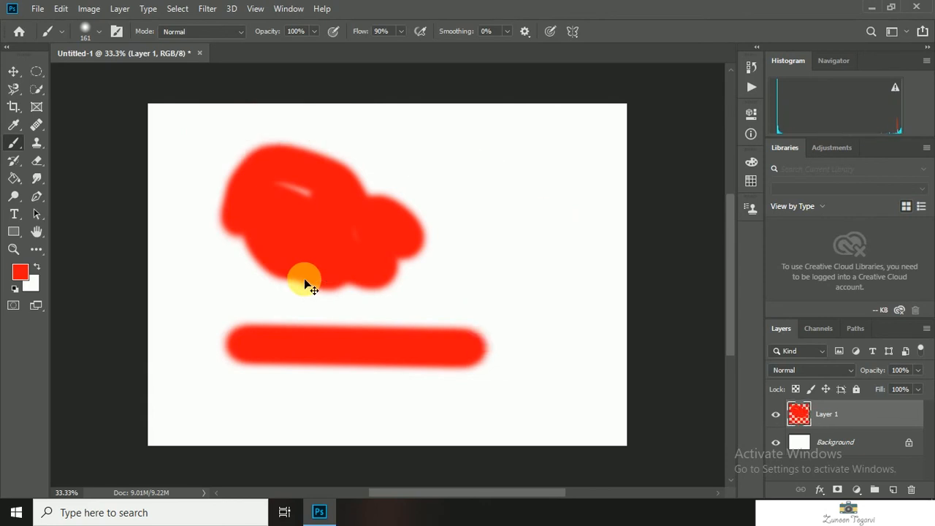
{"action": "key", "text": "ctrl+z"}
{"action": "key", "text": "ctrl+z"}
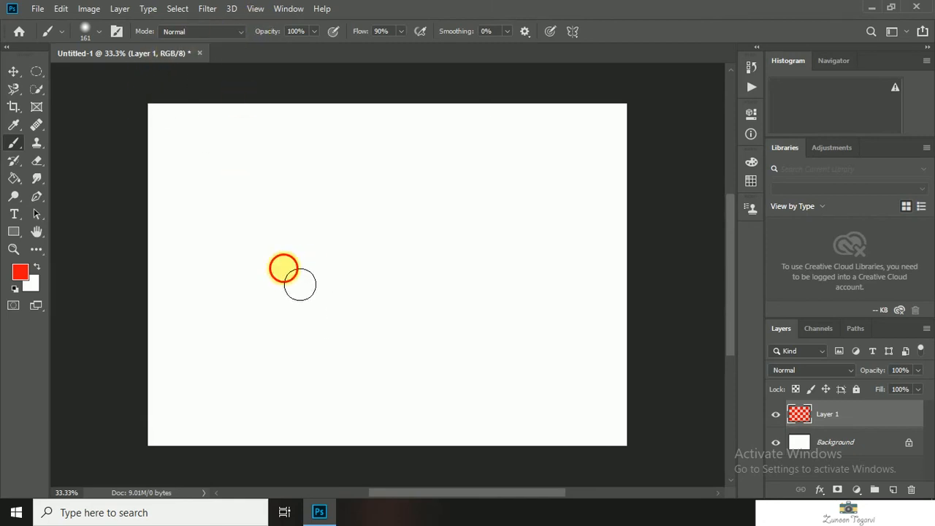
Step: Paint a soft red blob with the brush in Normal mode and add a red loop above and around it
{"action": "mouse_move", "coordinate": [284, 267]}
{"action": "left_mouse_down"}
{"action": "mouse_move", "coordinate": [353, 319]}
{"action": "mouse_move", "coordinate": [349, 265]}
{"action": "mouse_move", "coordinate": [306, 230]}
{"action": "left_mouse_up"}
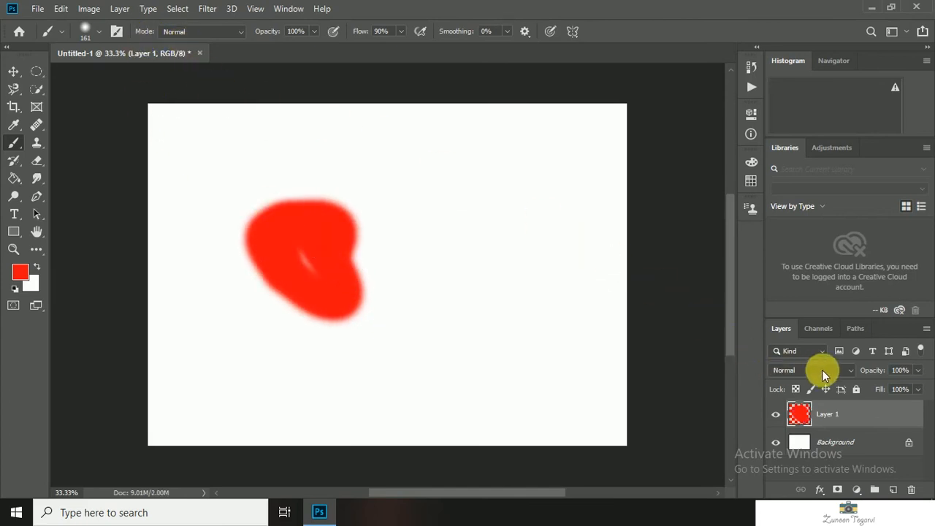
{"action": "left_click", "coordinate": [227, 31]}
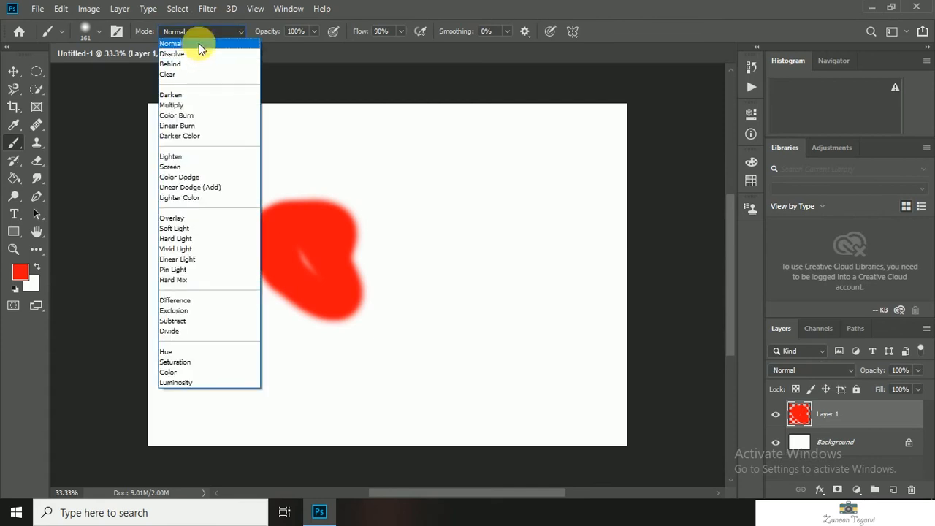
{"action": "left_click", "coordinate": [199, 43]}
{"action": "left_click_drag", "start_coordinate": [258, 152], "coordinate": [343, 265]}
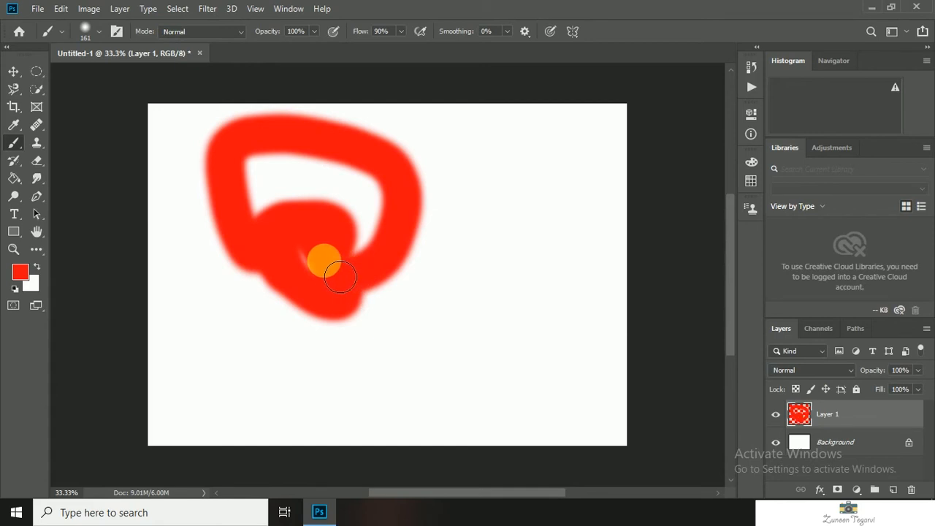
Step: Set the brush blending mode to Dissolve and paint grainy-edged red strokes over the blob
{"action": "left_click", "coordinate": [205, 36]}
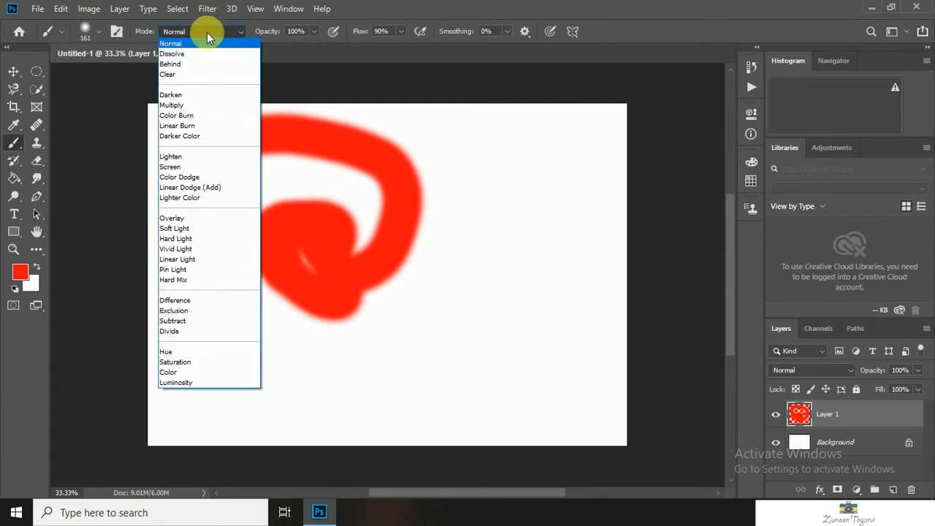
{"action": "left_click", "coordinate": [182, 54]}
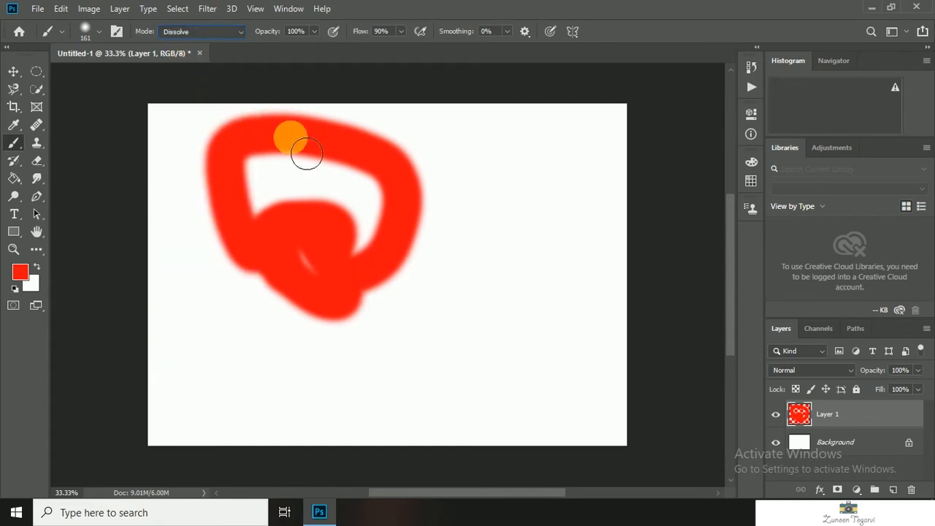
{"action": "key", "text": "ctrl+plus"}
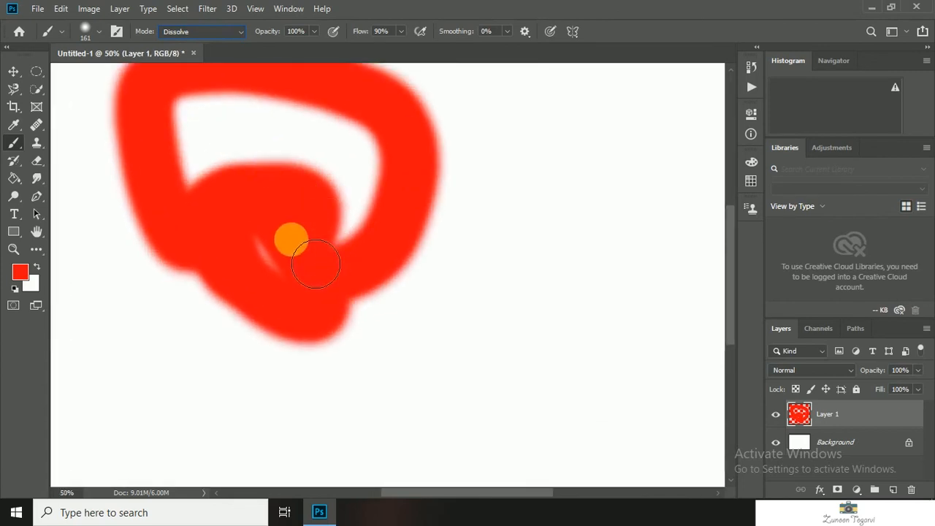
{"action": "mouse_move", "coordinate": [316, 264]}
{"action": "left_mouse_down"}
{"action": "mouse_move", "coordinate": [246, 226]}
{"action": "mouse_move", "coordinate": [313, 286]}
{"action": "mouse_move", "coordinate": [372, 244]}
{"action": "mouse_move", "coordinate": [354, 240]}
{"action": "left_mouse_up"}
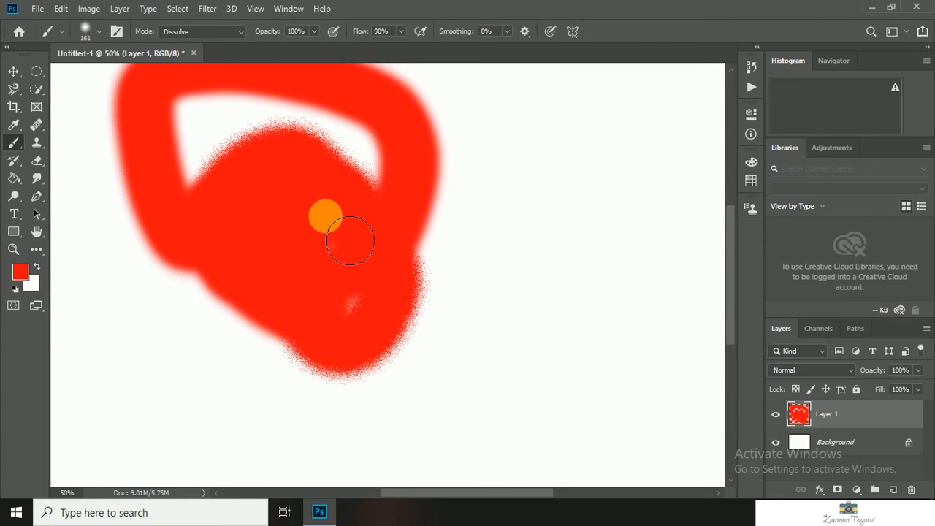
Step: Lower the brush hardness slightly and the flow to 53%, painting more Dissolve strokes inside the red loop
{"action": "right_click", "coordinate": [280, 230]}
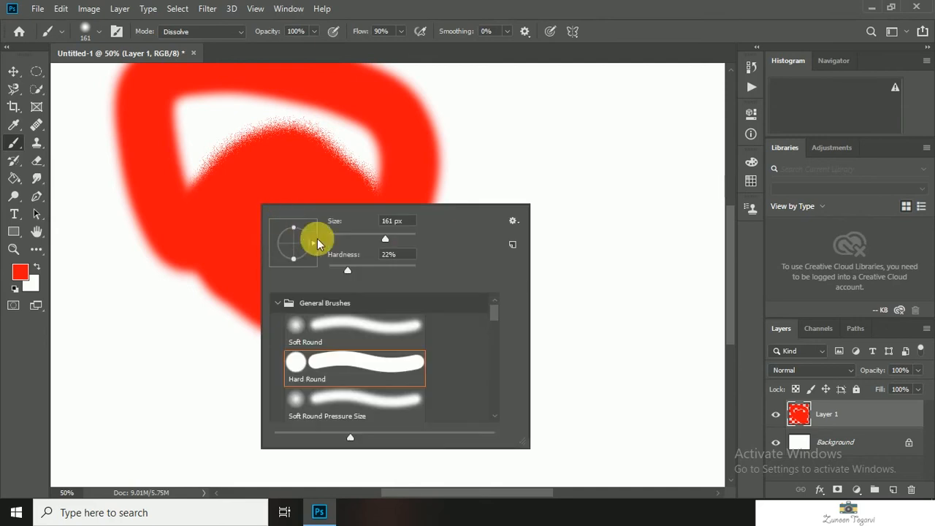
{"action": "left_click", "coordinate": [340, 269]}
{"action": "mouse_move", "coordinate": [261, 182]}
{"action": "left_mouse_down"}
{"action": "mouse_move", "coordinate": [209, 158]}
{"action": "mouse_move", "coordinate": [212, 196]}
{"action": "left_mouse_up"}
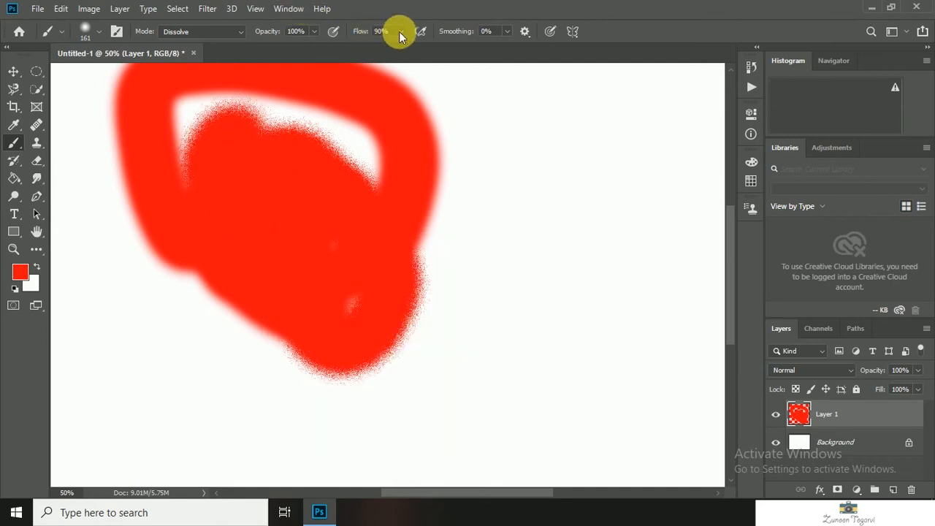
{"action": "left_click", "coordinate": [400, 32]}
{"action": "left_click", "coordinate": [378, 46]}
{"action": "left_click_drag", "start_coordinate": [293, 103], "coordinate": [380, 205]}
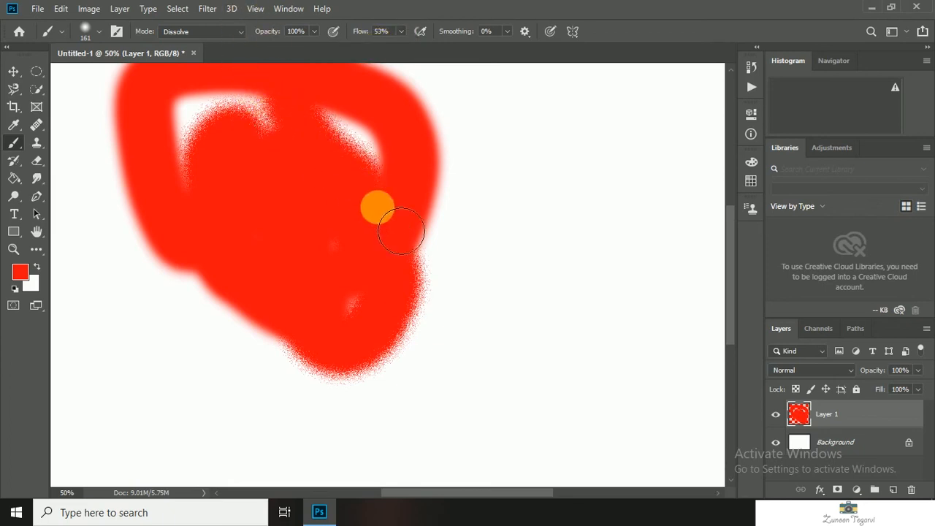
Step: Set the brush mode to Behind with a near-black foreground colour and paint behind the red shape's inner gaps
{"action": "left_click", "coordinate": [238, 34]}
{"action": "left_click", "coordinate": [189, 65]}
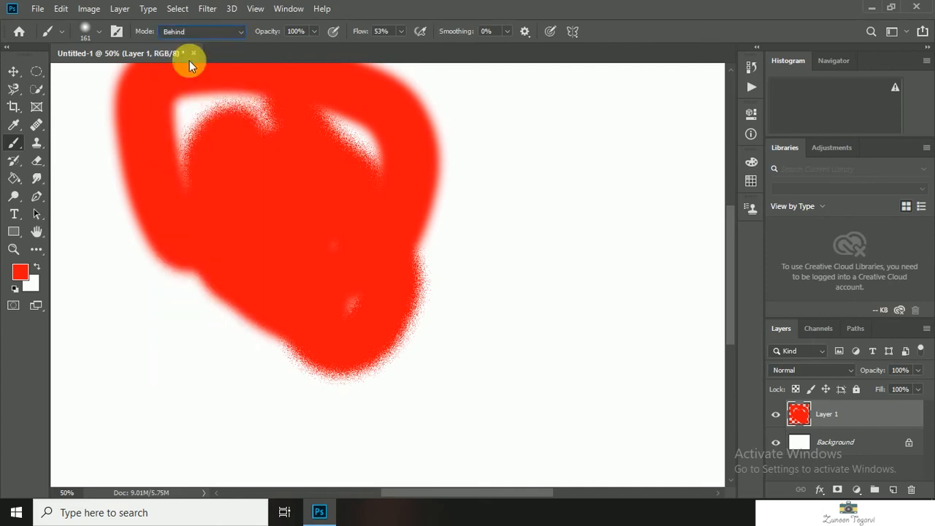
{"action": "left_click", "coordinate": [19, 271]}
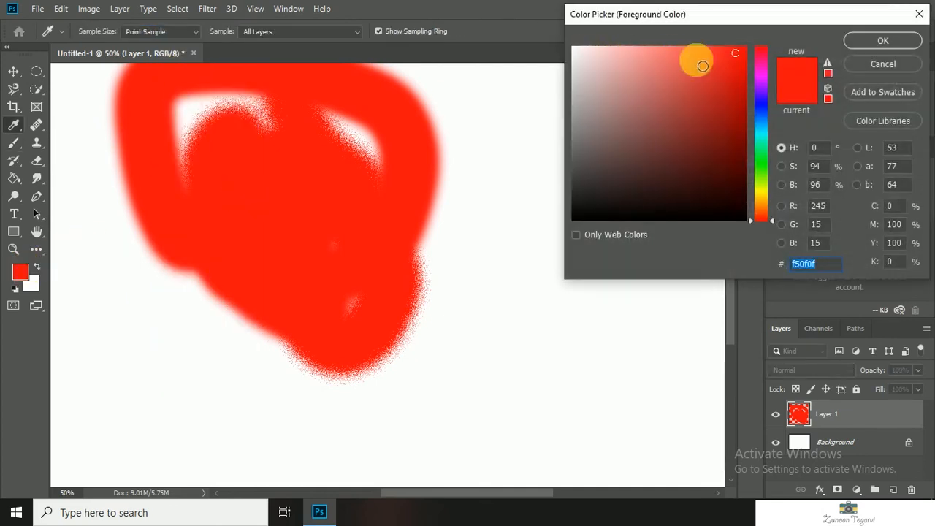
{"action": "left_click", "coordinate": [604, 208]}
{"action": "left_click", "coordinate": [869, 41]}
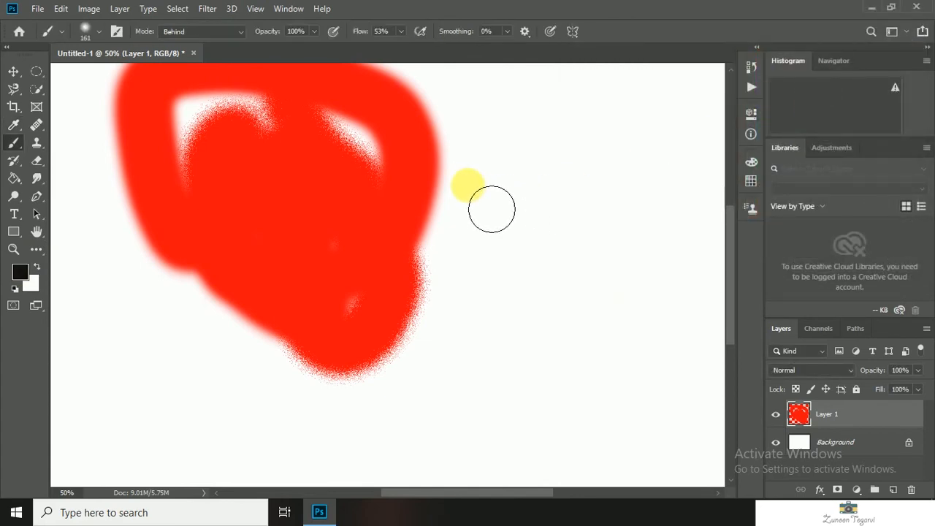
{"action": "mouse_move", "coordinate": [451, 205]}
{"action": "left_mouse_down"}
{"action": "mouse_move", "coordinate": [351, 144]}
{"action": "mouse_move", "coordinate": [377, 162]}
{"action": "mouse_move", "coordinate": [360, 142]}
{"action": "mouse_move", "coordinate": [318, 133]}
{"action": "mouse_move", "coordinate": [268, 134]}
{"action": "mouse_move", "coordinate": [217, 185]}
{"action": "mouse_move", "coordinate": [206, 144]}
{"action": "mouse_move", "coordinate": [218, 129]}
{"action": "mouse_move", "coordinate": [278, 120]}
{"action": "left_mouse_up"}
{"action": "key", "text": "space"}
{"action": "left_click_drag", "start_coordinate": [341, 162], "coordinate": [344, 173]}
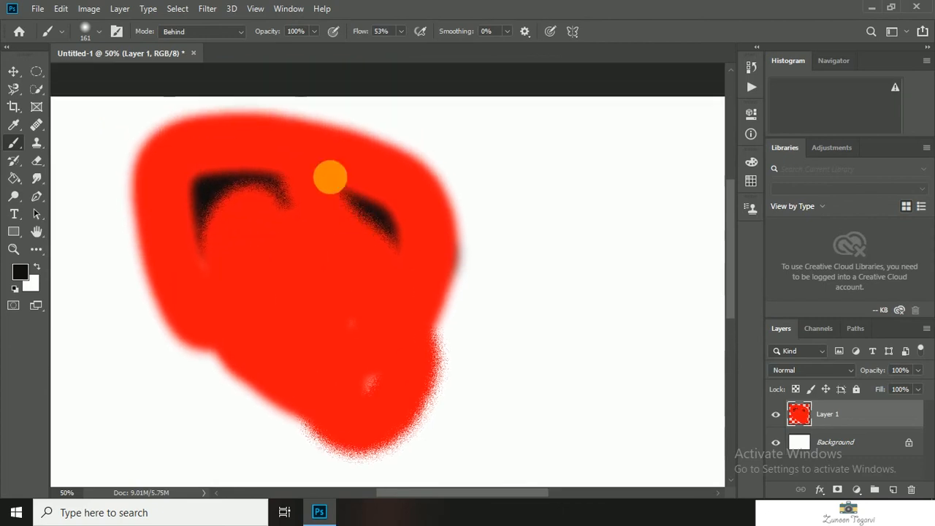
Step: Switch the brush mode to Clear and back to Behind, and paint black behind the red shape's outer edges
{"action": "left_click", "coordinate": [229, 31]}
{"action": "left_click", "coordinate": [199, 73]}
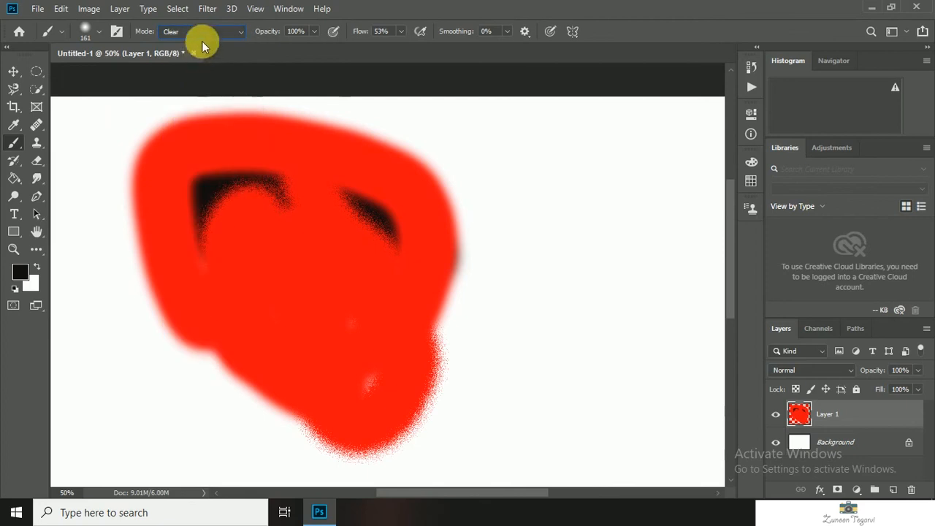
{"action": "left_click", "coordinate": [200, 32]}
{"action": "left_click", "coordinate": [192, 60]}
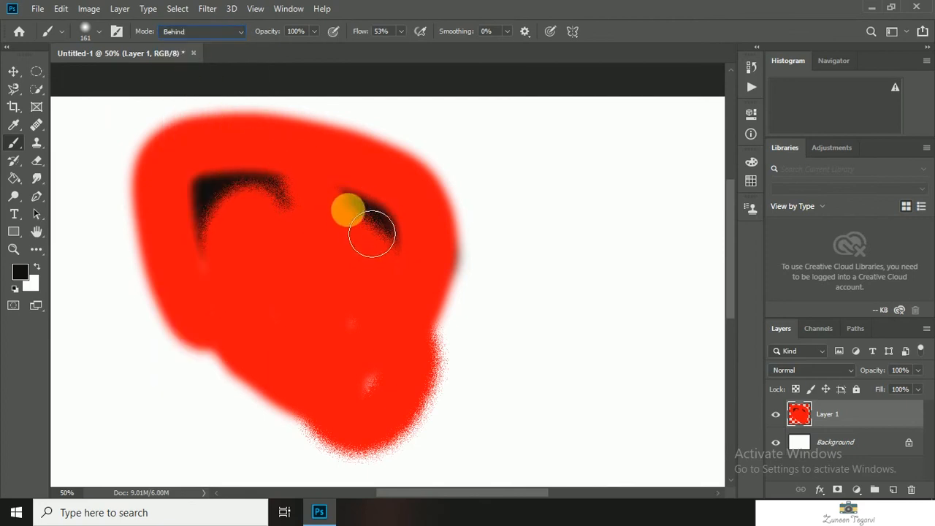
{"action": "mouse_move", "coordinate": [367, 246]}
{"action": "left_mouse_down"}
{"action": "mouse_move", "coordinate": [338, 154]}
{"action": "mouse_move", "coordinate": [380, 153]}
{"action": "mouse_move", "coordinate": [431, 179]}
{"action": "mouse_move", "coordinate": [457, 213]}
{"action": "mouse_move", "coordinate": [459, 350]}
{"action": "mouse_move", "coordinate": [423, 401]}
{"action": "mouse_move", "coordinate": [271, 392]}
{"action": "mouse_move", "coordinate": [200, 323]}
{"action": "mouse_move", "coordinate": [169, 240]}
{"action": "mouse_move", "coordinate": [221, 155]}
{"action": "mouse_move", "coordinate": [329, 167]}
{"action": "left_mouse_up"}
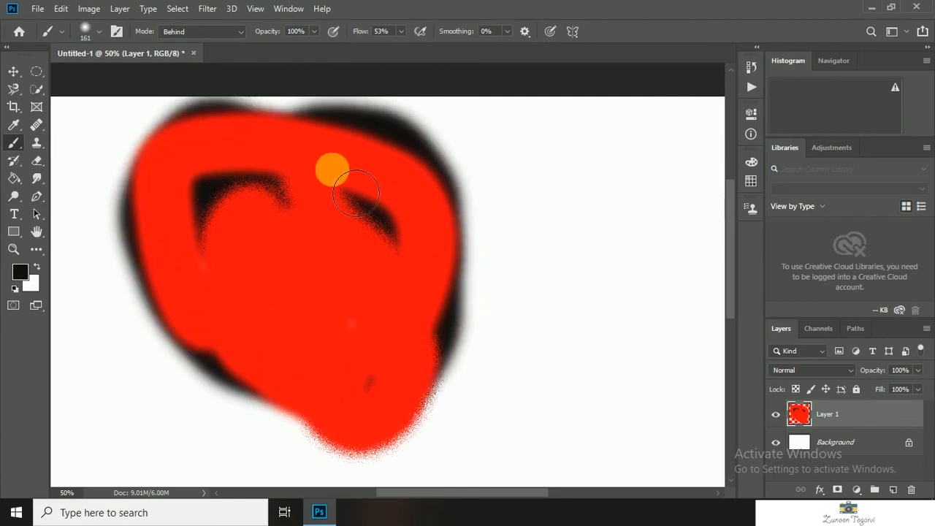
Step: Paint a black stroke across the shape's upper part in Darken mode and a short one at its left edge in Lighten mode
{"action": "left_click", "coordinate": [219, 32]}
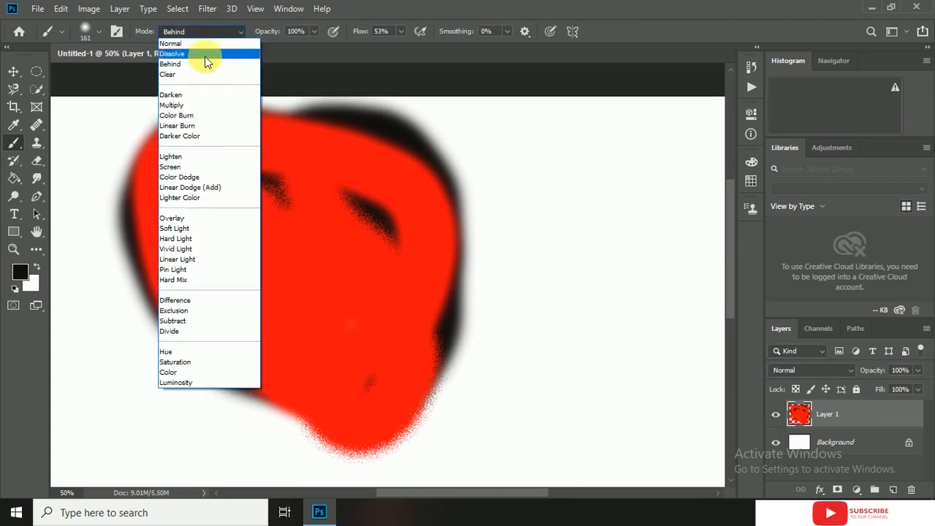
{"action": "left_click", "coordinate": [177, 95]}
{"action": "mouse_move", "coordinate": [204, 211]}
{"action": "left_mouse_down"}
{"action": "mouse_move", "coordinate": [387, 171]}
{"action": "mouse_move", "coordinate": [386, 180]}
{"action": "left_mouse_up"}
{"action": "left_click", "coordinate": [235, 32]}
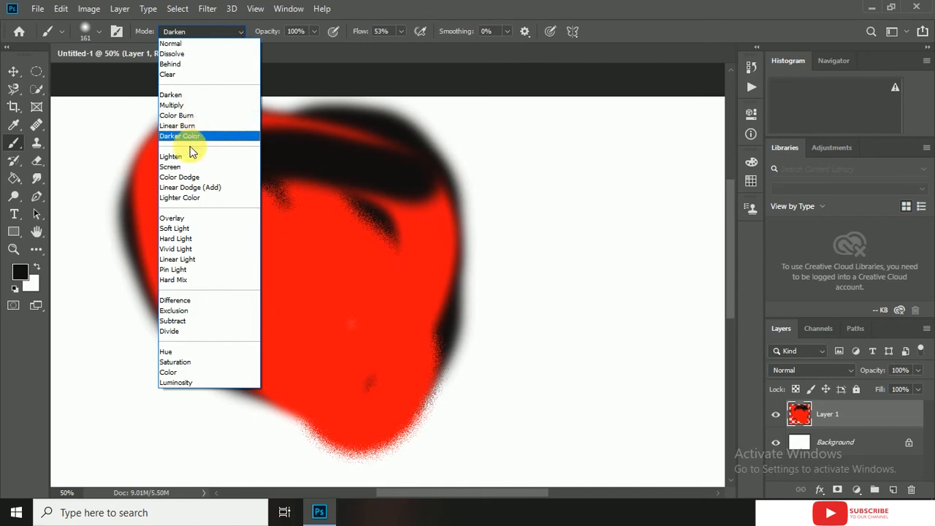
{"action": "left_click", "coordinate": [192, 157]}
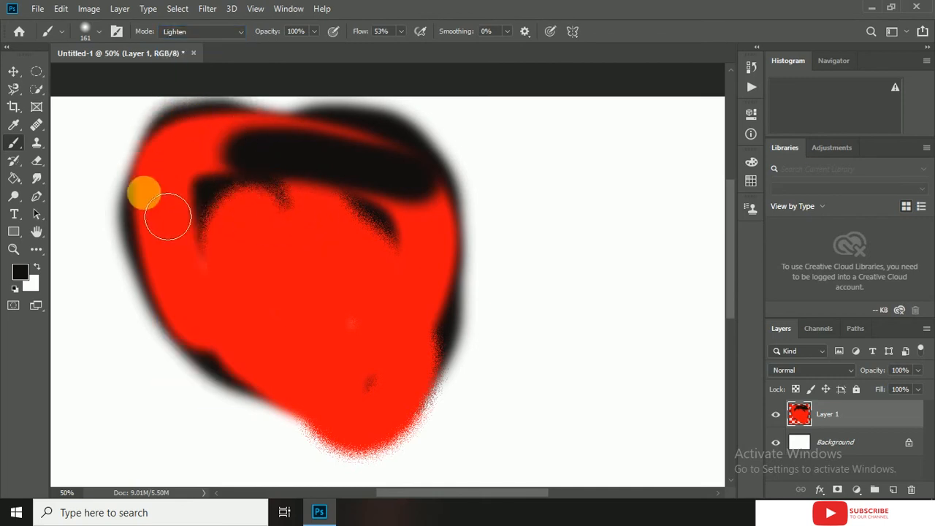
{"action": "left_click_drag", "start_coordinate": [168, 217], "coordinate": [136, 204]}
Step: Set the brush mode to Vivid Light and paint black strokes along the shape's upper-left edge
{"action": "left_click", "coordinate": [200, 33]}
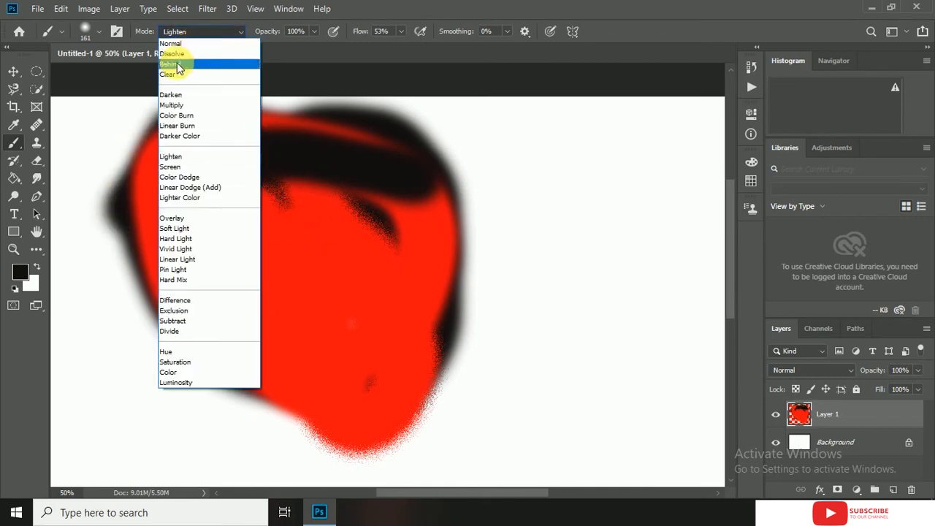
{"action": "left_click", "coordinate": [176, 249]}
{"action": "mouse_move", "coordinate": [167, 235]}
{"action": "left_mouse_down"}
{"action": "mouse_move", "coordinate": [169, 157]}
{"action": "mouse_move", "coordinate": [138, 226]}
{"action": "mouse_move", "coordinate": [165, 284]}
{"action": "mouse_move", "coordinate": [136, 263]}
{"action": "left_mouse_up"}
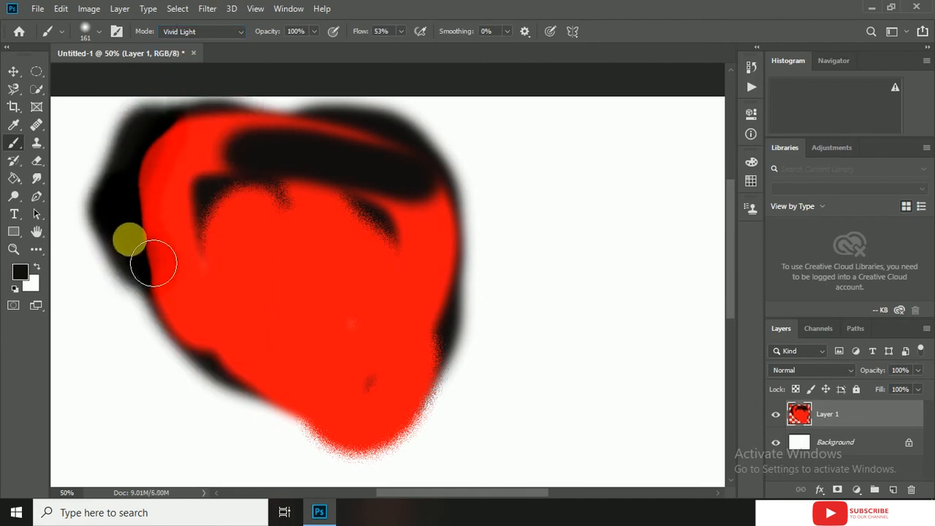
Step: Set the brush opacity to 79% and paint a curved stroke from the shape's upper-right edge onto the white area
{"action": "left_click", "coordinate": [312, 32]}
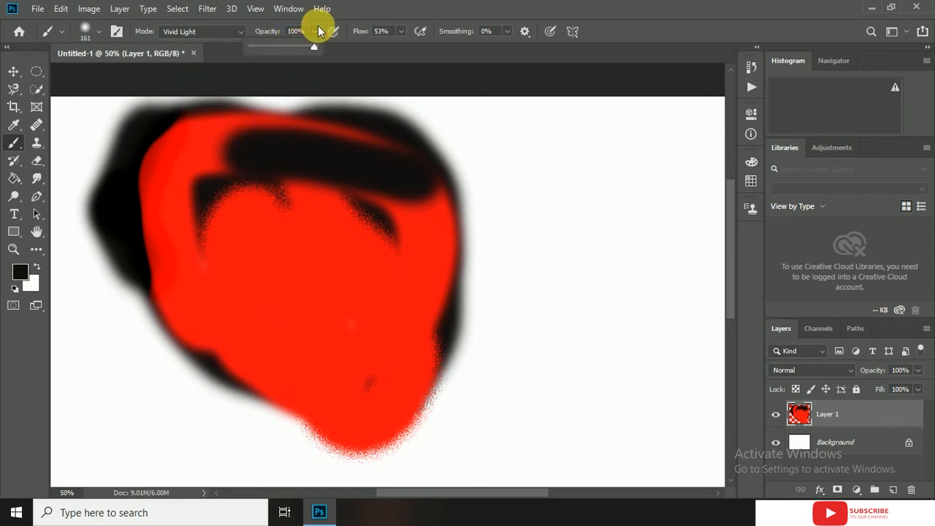
{"action": "left_click_drag", "start_coordinate": [313, 47], "coordinate": [301, 46]}
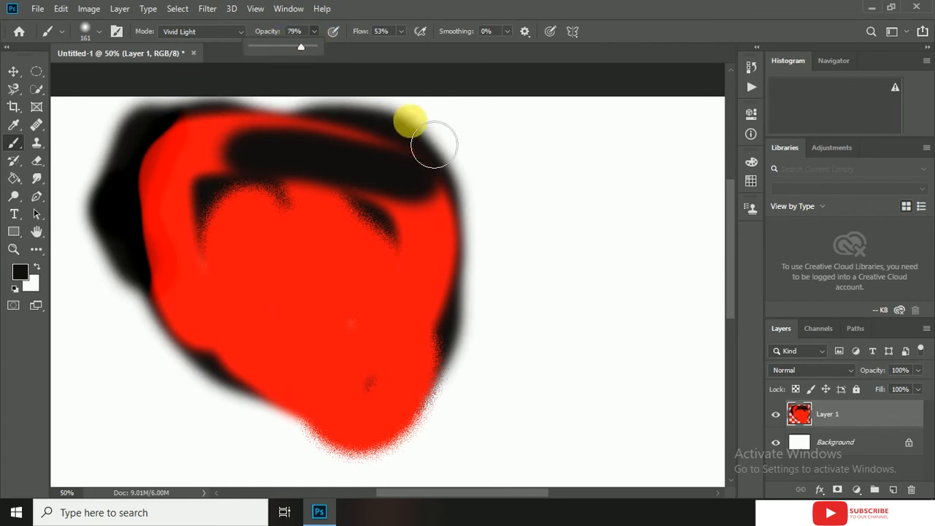
{"action": "mouse_move", "coordinate": [407, 119]}
{"action": "left_mouse_down"}
{"action": "mouse_move", "coordinate": [548, 261]}
{"action": "mouse_move", "coordinate": [552, 280]}
{"action": "left_mouse_up"}
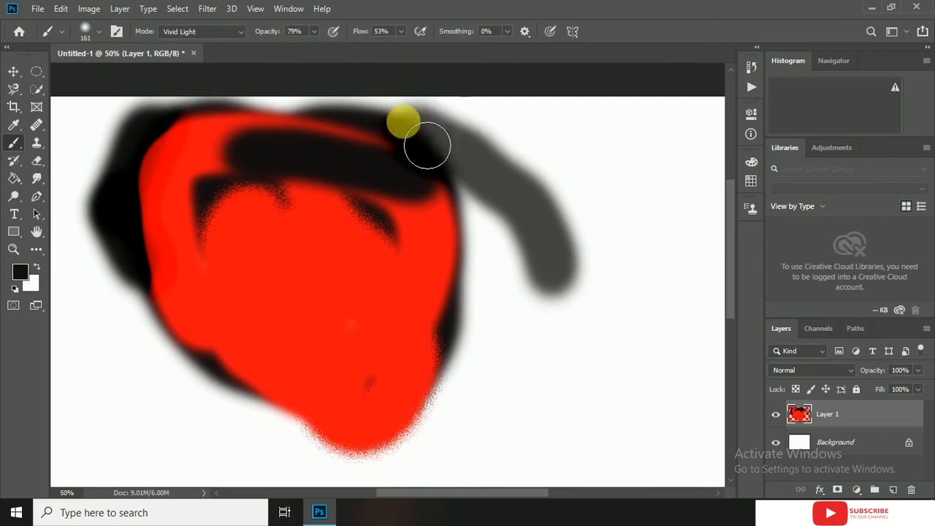
Step: Set the brush opacity to 19% and paint over and around the dark stroke beside the red shape
{"action": "left_click", "coordinate": [312, 32]}
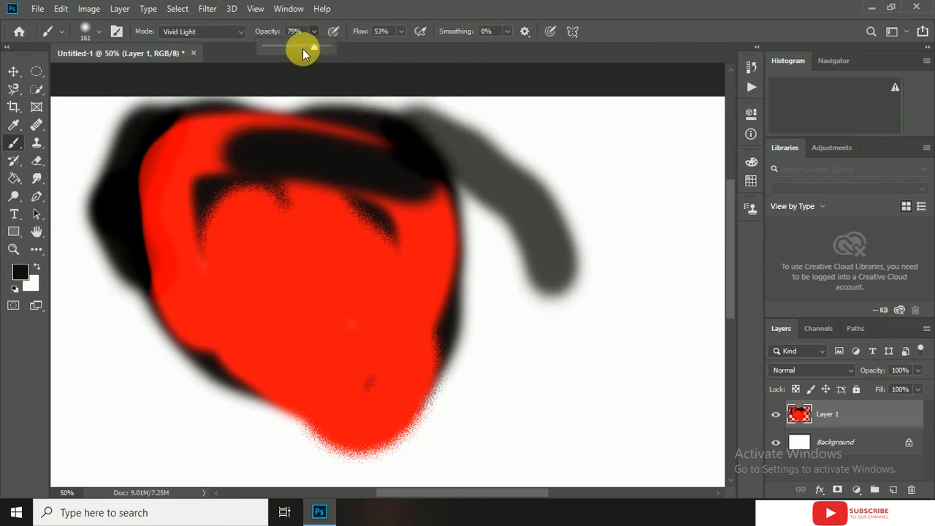
{"action": "left_click_drag", "start_coordinate": [275, 45], "coordinate": [279, 45]}
{"action": "mouse_move", "coordinate": [507, 178]}
{"action": "left_mouse_down"}
{"action": "mouse_move", "coordinate": [625, 225]}
{"action": "mouse_move", "coordinate": [511, 284]}
{"action": "left_mouse_up"}
Step: Set the brush opacity to 100% and paint solid black strokes over the translucent strokes beside the red shape
{"action": "left_click", "coordinate": [312, 32]}
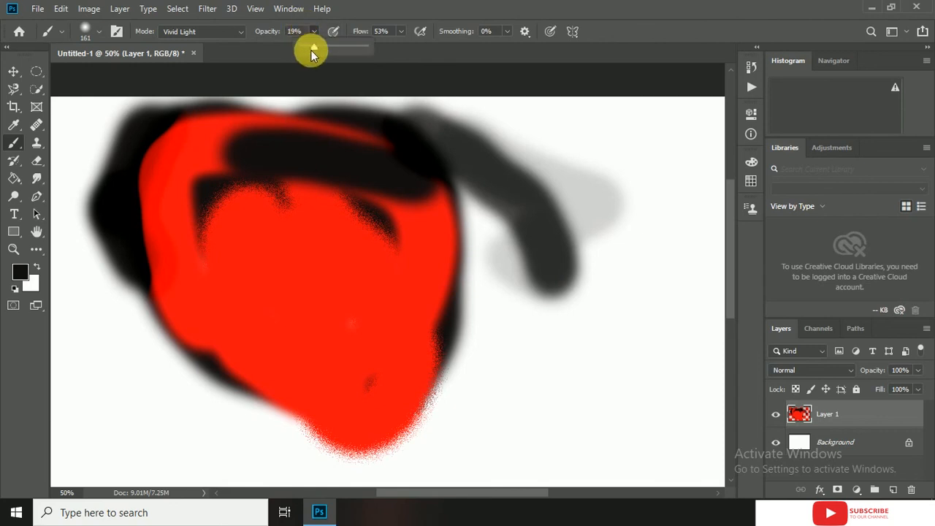
{"action": "left_click_drag", "start_coordinate": [315, 48], "coordinate": [388, 47]}
{"action": "mouse_move", "coordinate": [465, 166]}
{"action": "left_mouse_down"}
{"action": "mouse_move", "coordinate": [543, 151]}
{"action": "mouse_move", "coordinate": [577, 264]}
{"action": "mouse_move", "coordinate": [611, 259]}
{"action": "mouse_move", "coordinate": [604, 229]}
{"action": "mouse_move", "coordinate": [574, 244]}
{"action": "left_mouse_up"}
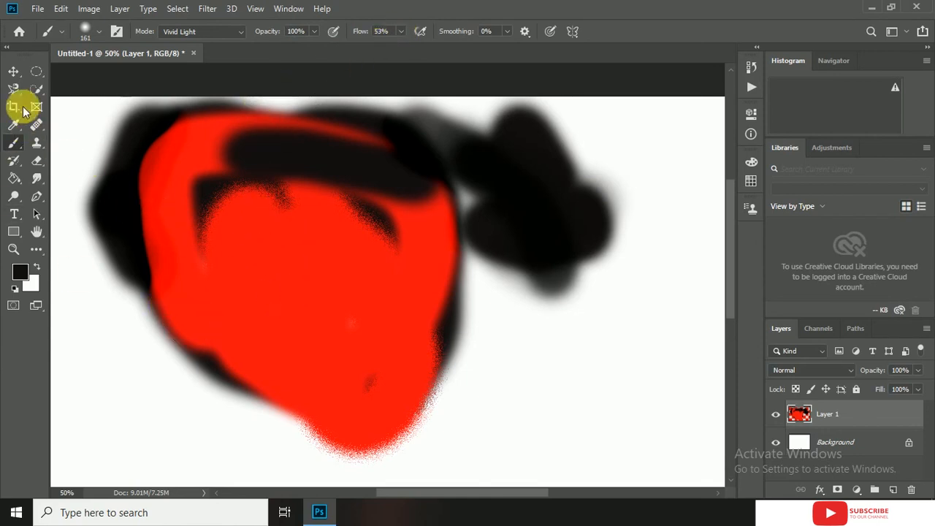
Step: Paint black around the inside edge of a new circular selection below the black strokes, and clear the paint
{"action": "left_click", "coordinate": [37, 69]}
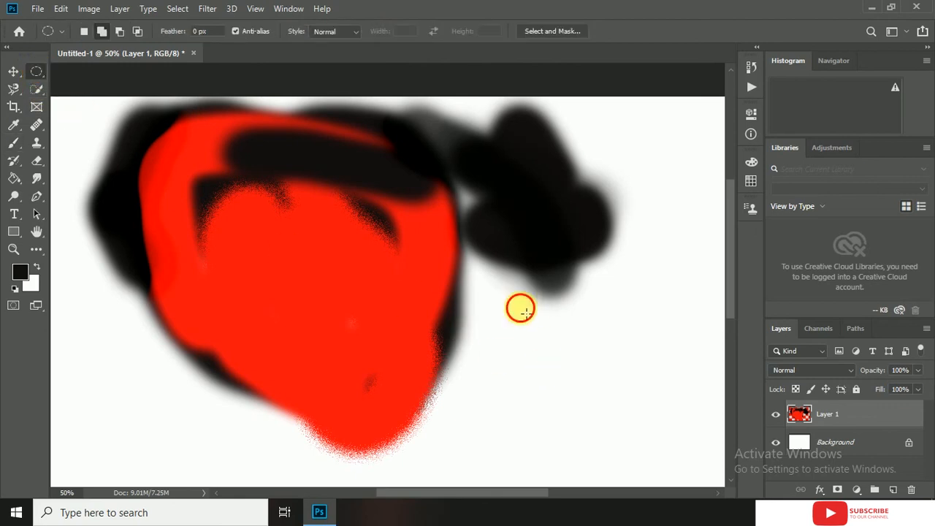
{"action": "left_click_drag", "start_coordinate": [518, 303], "coordinate": [690, 471]}
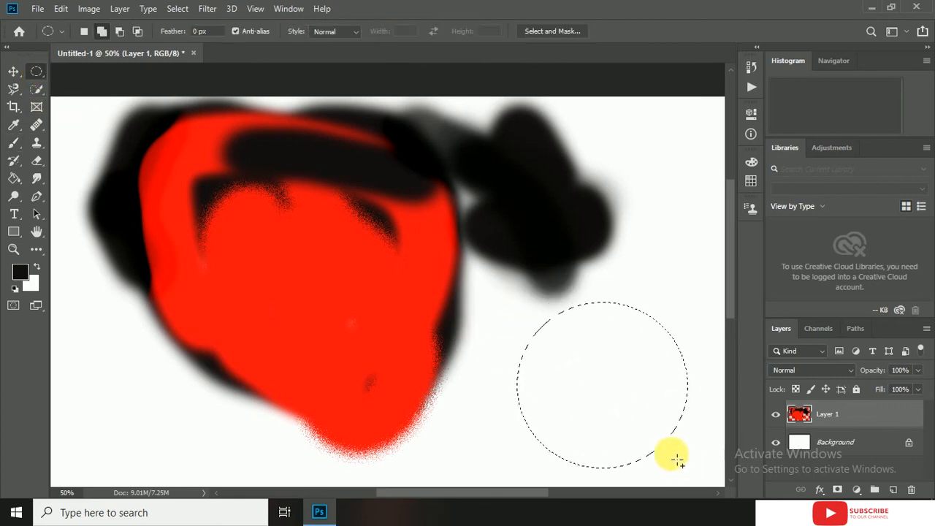
{"action": "left_click", "coordinate": [13, 143]}
{"action": "mouse_move", "coordinate": [592, 315]}
{"action": "left_mouse_down"}
{"action": "mouse_move", "coordinate": [609, 314]}
{"action": "mouse_move", "coordinate": [532, 328]}
{"action": "mouse_move", "coordinate": [517, 380]}
{"action": "left_mouse_up"}
{"action": "mouse_move", "coordinate": [542, 444]}
{"action": "left_mouse_down"}
{"action": "mouse_move", "coordinate": [609, 448]}
{"action": "mouse_move", "coordinate": [657, 425]}
{"action": "left_mouse_up"}
{"action": "left_click_drag", "start_coordinate": [662, 349], "coordinate": [617, 312]}
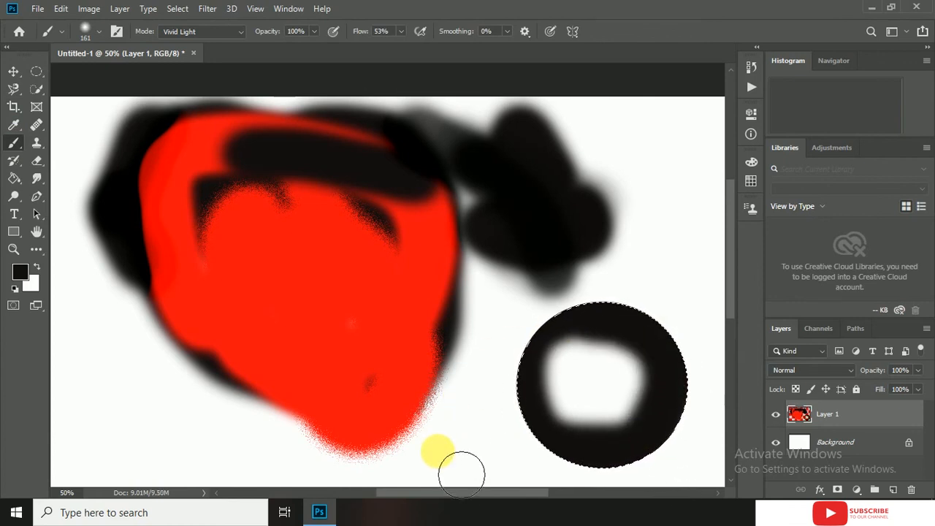
{"action": "key", "text": "Delete"}
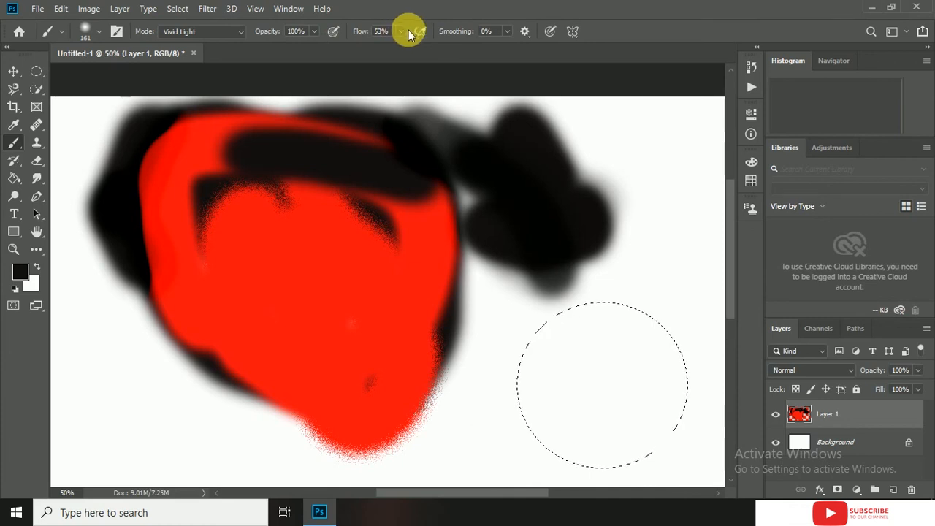
Step: Set the brush flow to 12% and paint black along the inside edge of the circular selection
{"action": "left_click", "coordinate": [400, 32]}
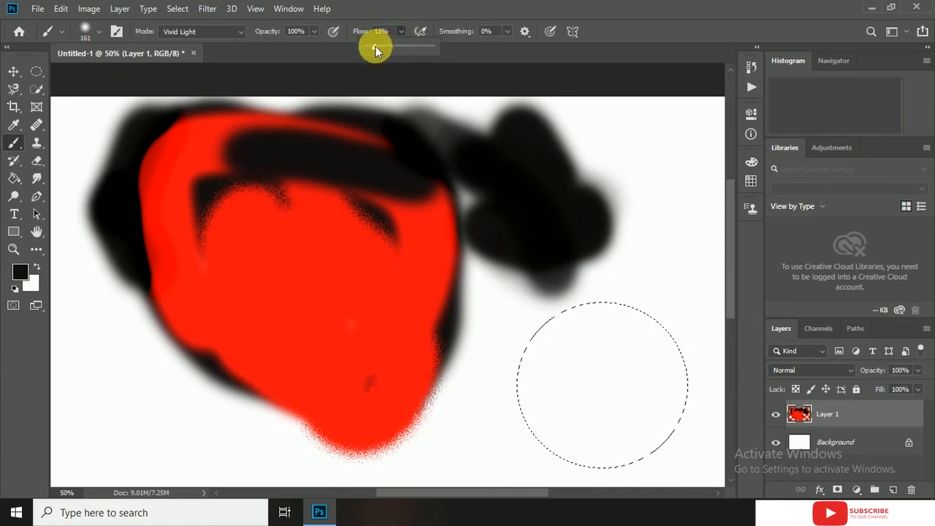
{"action": "left_click", "coordinate": [588, 346]}
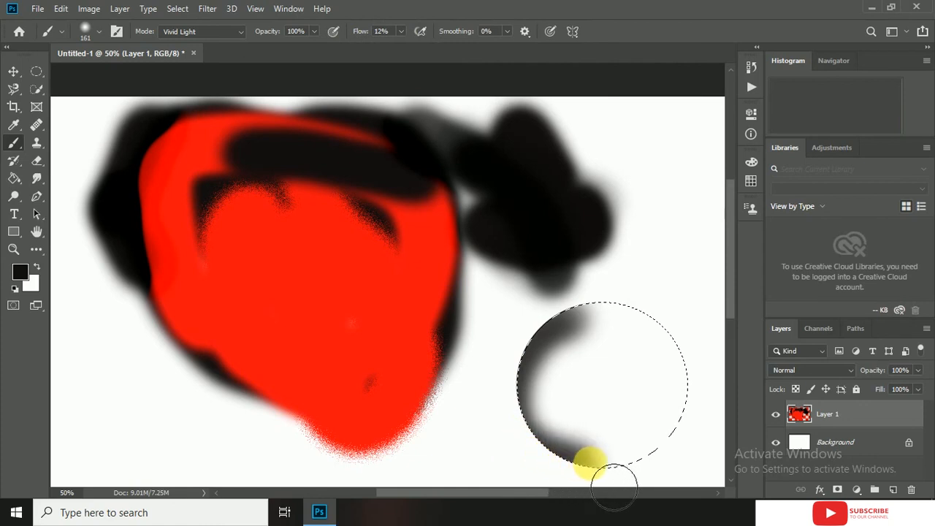
{"action": "mouse_move", "coordinate": [613, 486]}
{"action": "left_mouse_down"}
{"action": "mouse_move", "coordinate": [661, 485]}
{"action": "mouse_move", "coordinate": [695, 463]}
{"action": "mouse_move", "coordinate": [708, 429]}
{"action": "left_mouse_up"}
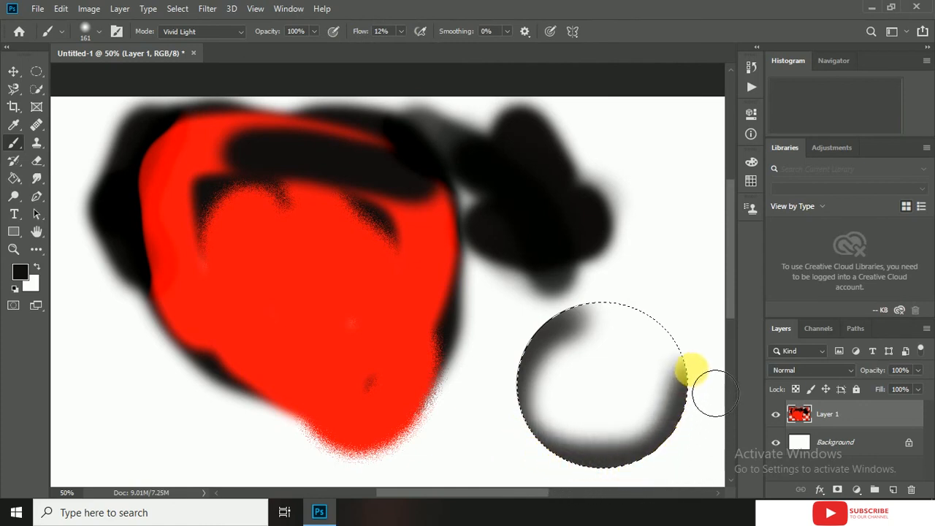
{"action": "left_click_drag", "start_coordinate": [577, 312], "coordinate": [523, 384]}
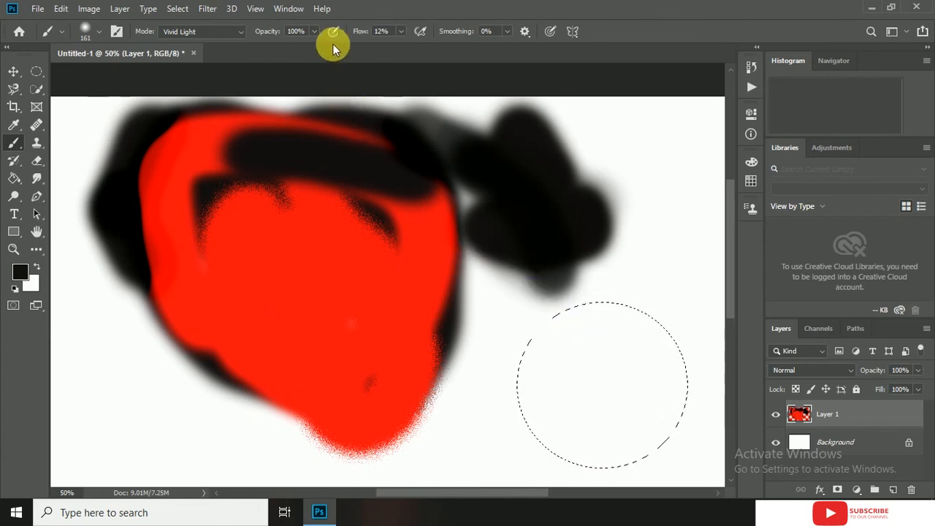
Step: Try a black stroke at 26% flow along the circle's lower-left edge, undo it and remove the selection
{"action": "left_click", "coordinate": [400, 30]}
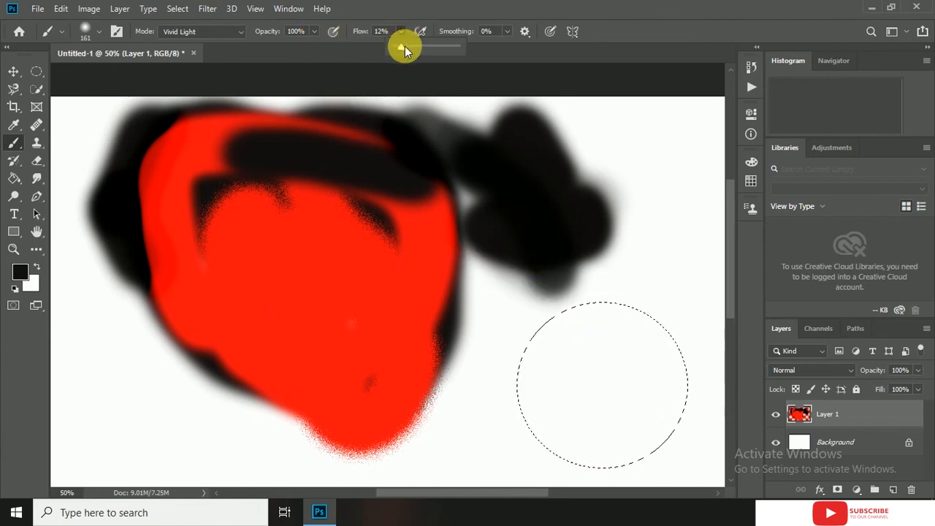
{"action": "left_click_drag", "start_coordinate": [411, 48], "coordinate": [410, 49]}
{"action": "left_click", "coordinate": [584, 365]}
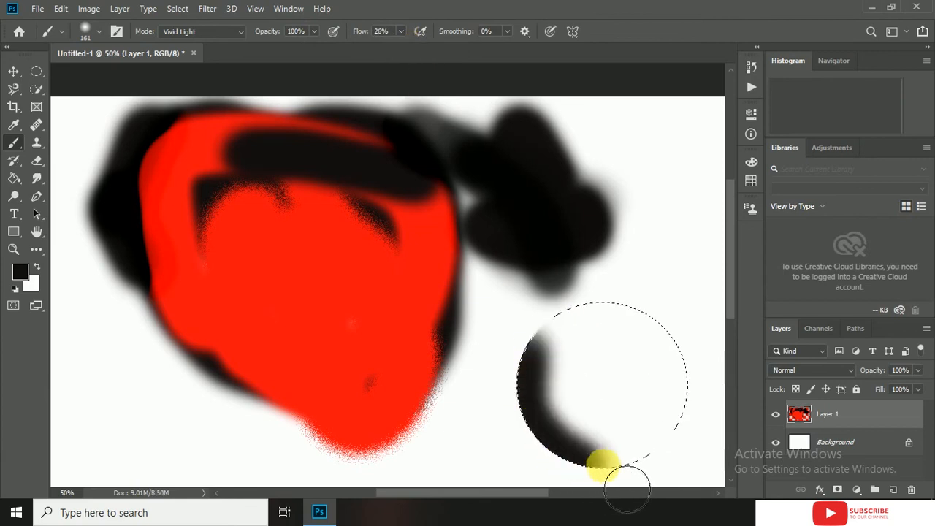
{"action": "key", "text": "ctrl+z"}
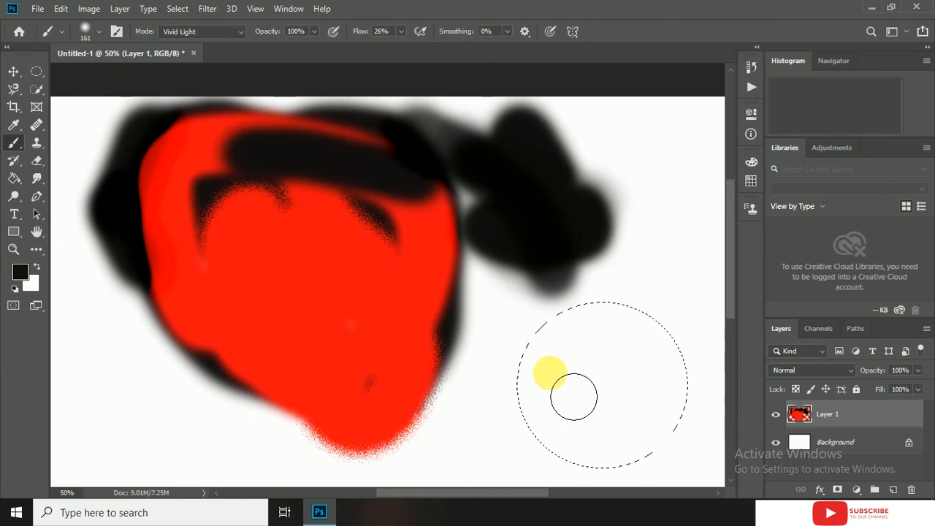
{"action": "key", "text": "ctrl+d"}
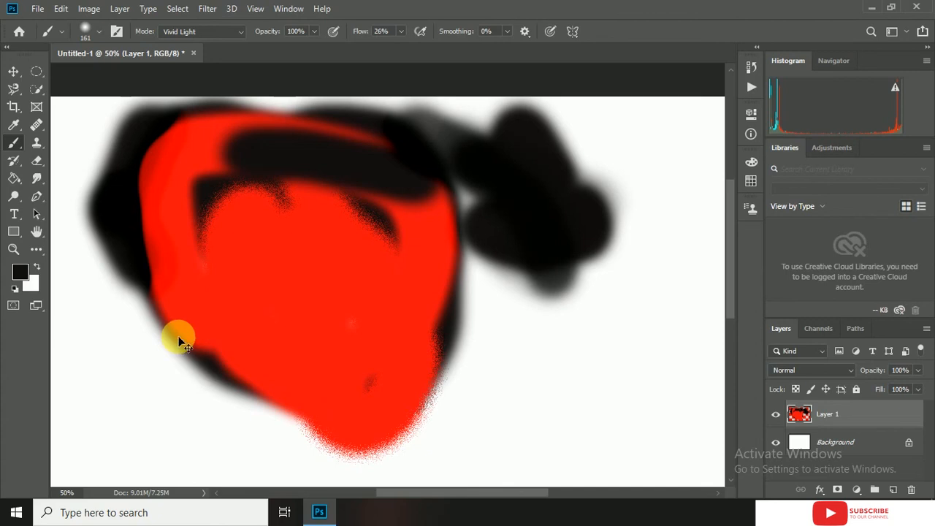
{"action": "key", "text": "ctrl+minus"}
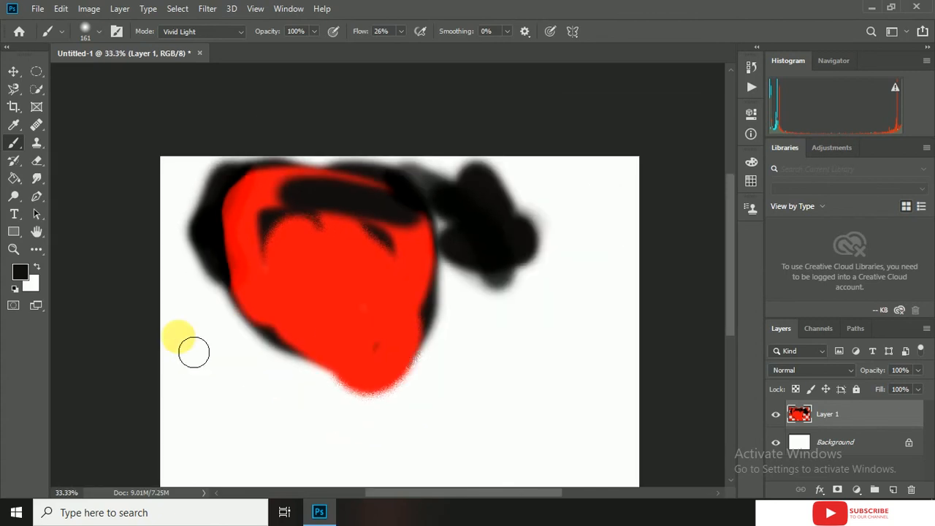
Step: Examine the tool variants grouped with the Brush, Dodge, Eraser, History Brush, Smudge and Paint Bucket tools
{"action": "right_click", "coordinate": [11, 145]}
{"action": "left_click", "coordinate": [50, 146]}
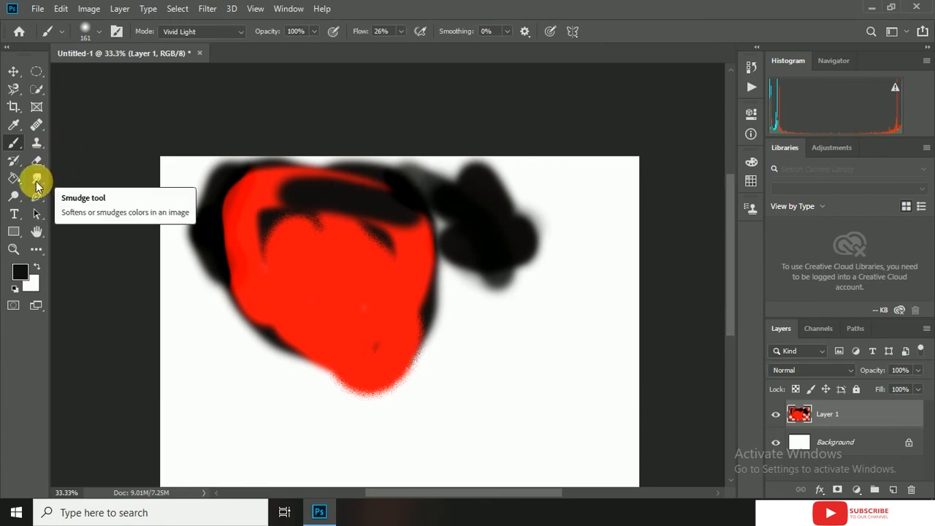
{"action": "right_click", "coordinate": [15, 195]}
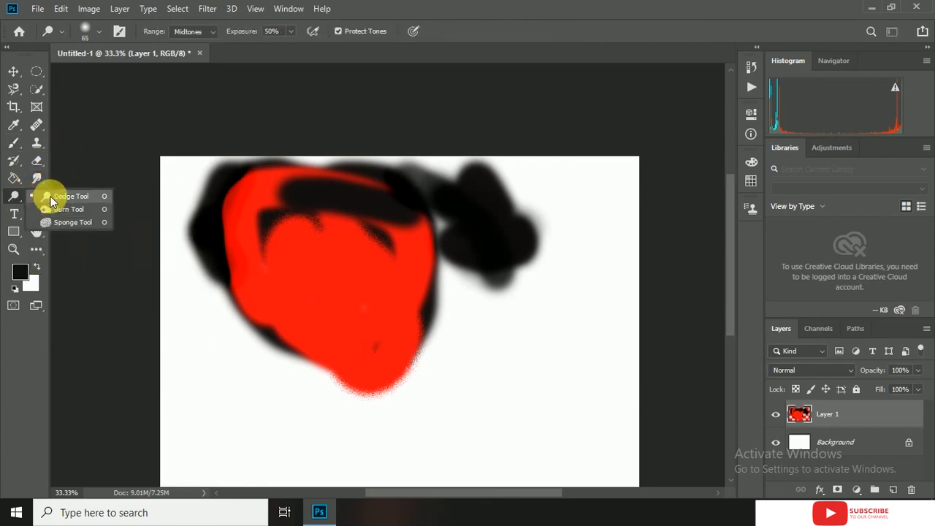
{"action": "left_click", "coordinate": [50, 197]}
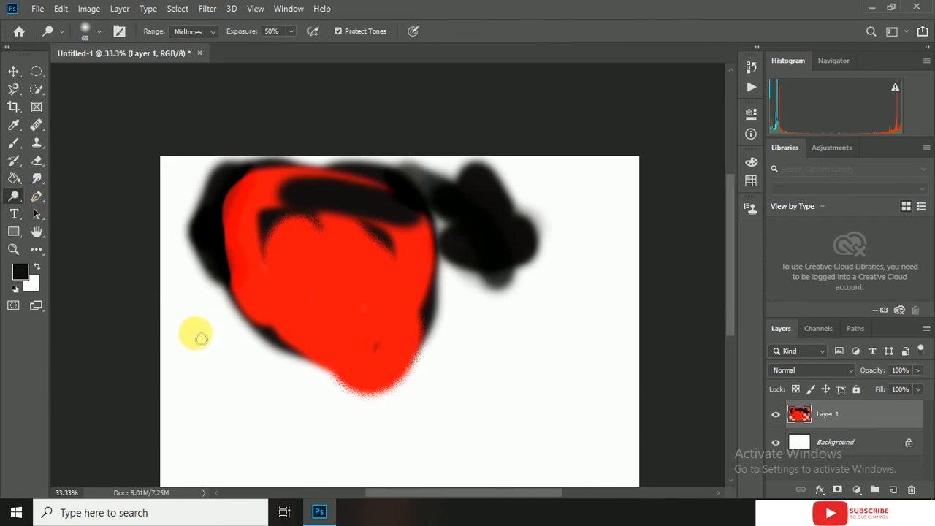
{"action": "right_click", "coordinate": [36, 160]}
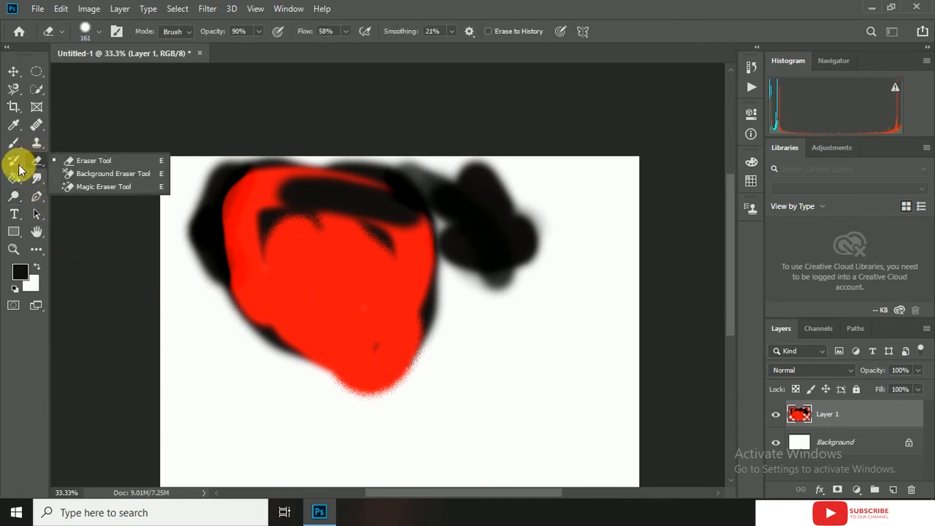
{"action": "right_click", "coordinate": [16, 161]}
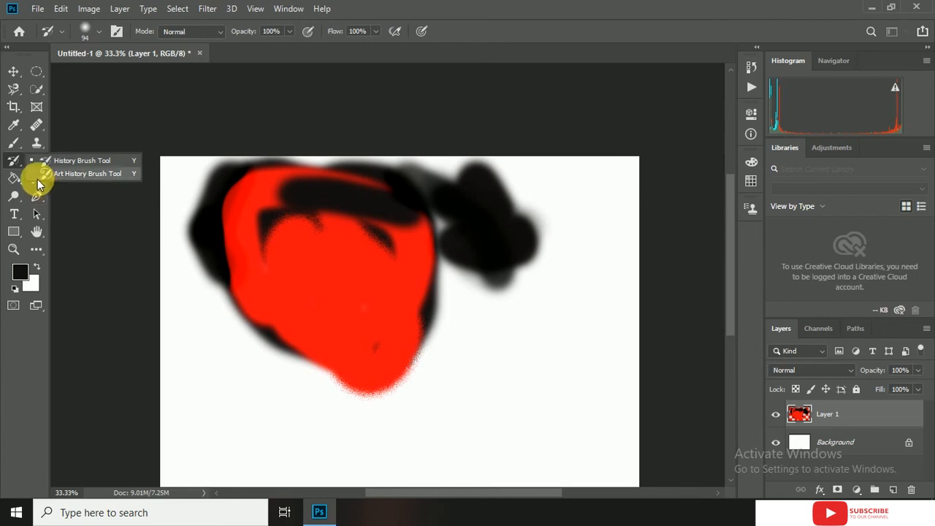
{"action": "right_click", "coordinate": [37, 179]}
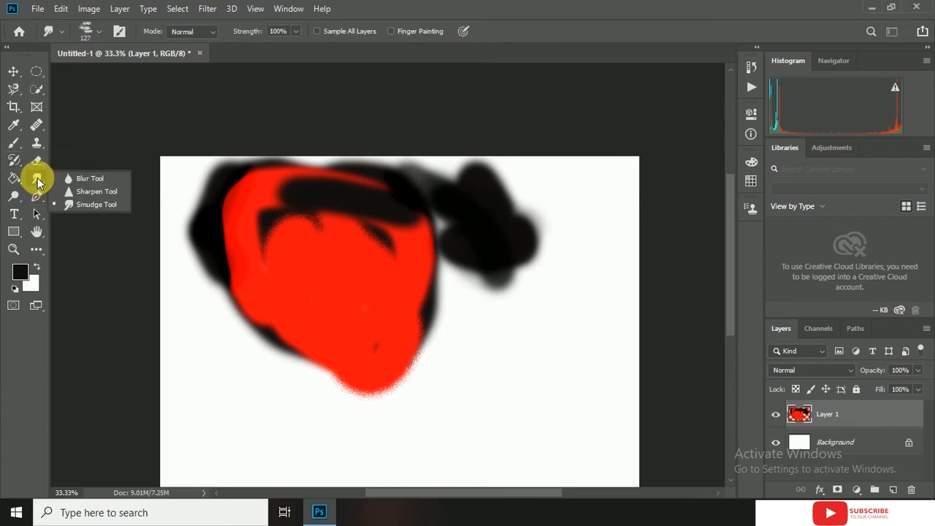
{"action": "right_click", "coordinate": [16, 179]}
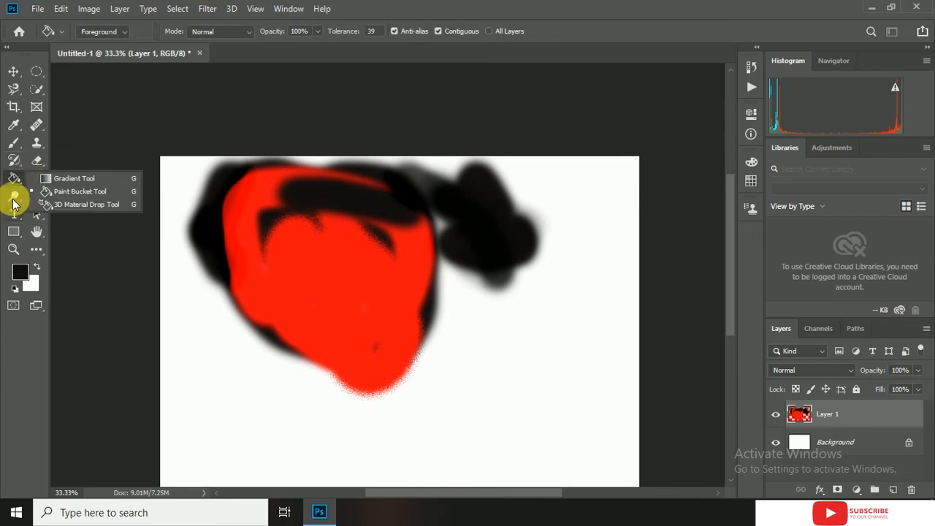
{"action": "left_click", "coordinate": [13, 197]}
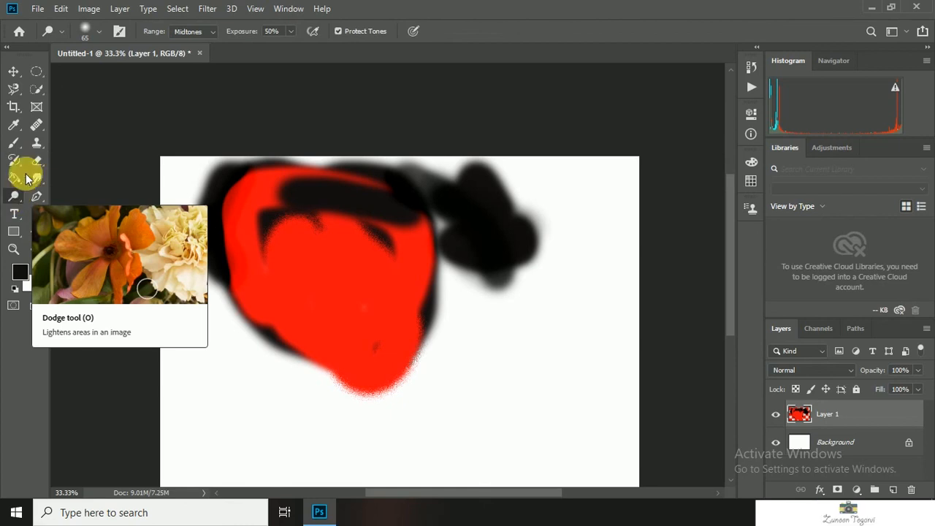
Step: Choose the Clone Stamp tool and try to stamp on the red shape without defining a source point
{"action": "right_click", "coordinate": [38, 140]}
{"action": "left_click", "coordinate": [82, 143]}
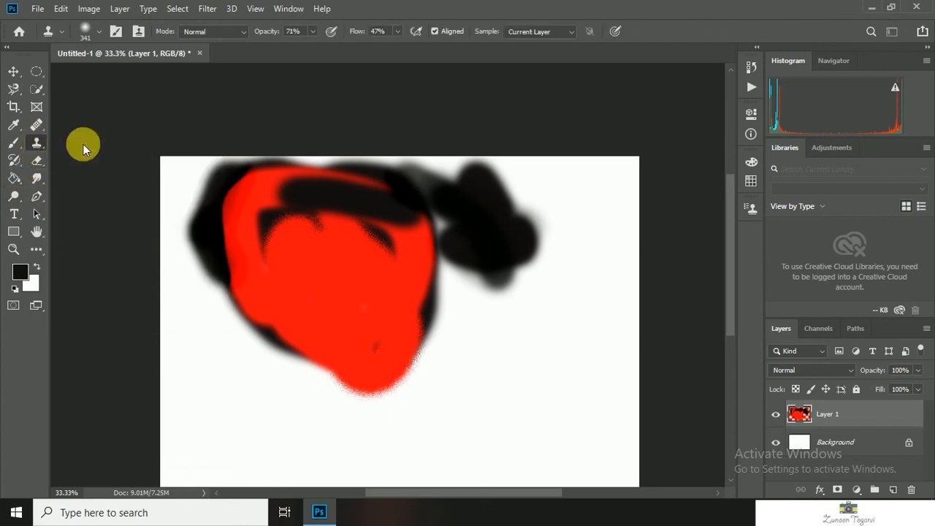
{"action": "left_click", "coordinate": [343, 336]}
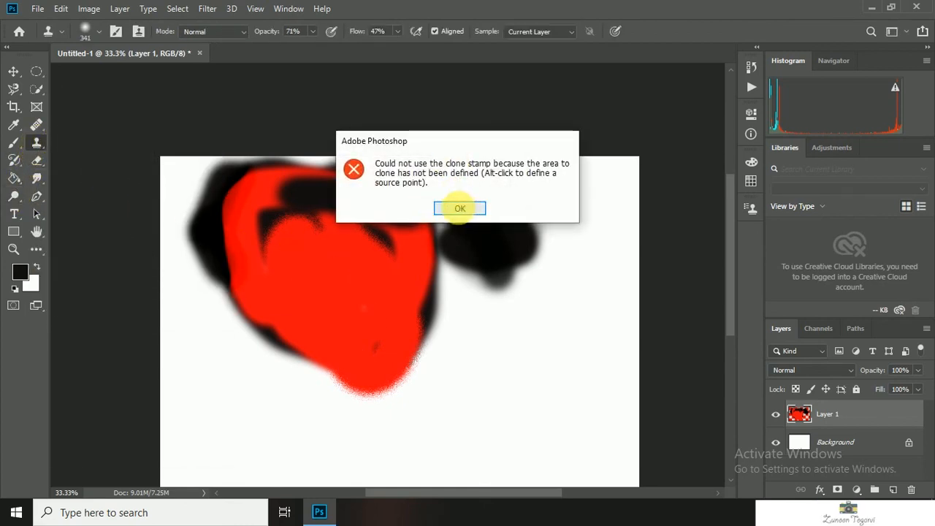
{"action": "left_click", "coordinate": [459, 208]}
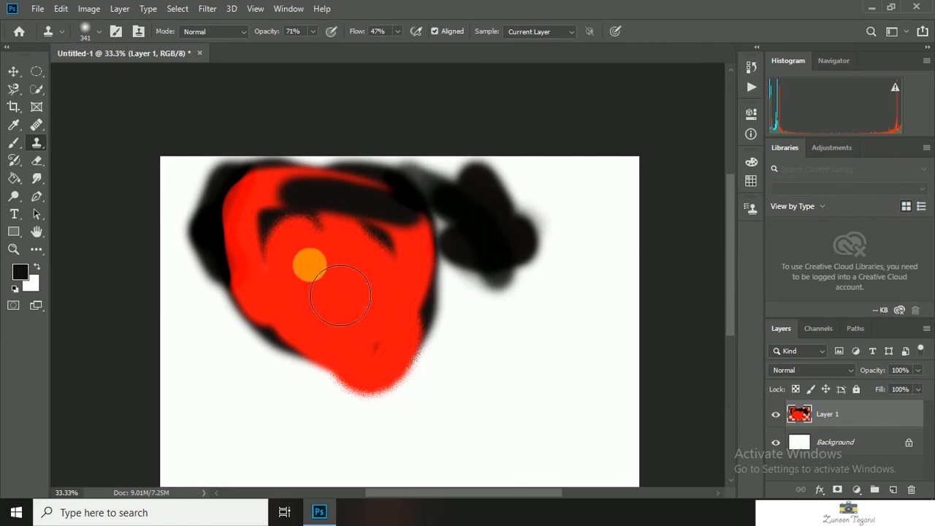
{"action": "mouse_move", "coordinate": [341, 295]}
{"action": "left_mouse_down"}
{"action": "mouse_move", "coordinate": [334, 269]}
{"action": "mouse_move", "coordinate": [368, 285]}
{"action": "mouse_move", "coordinate": [332, 290]}
{"action": "left_mouse_up"}
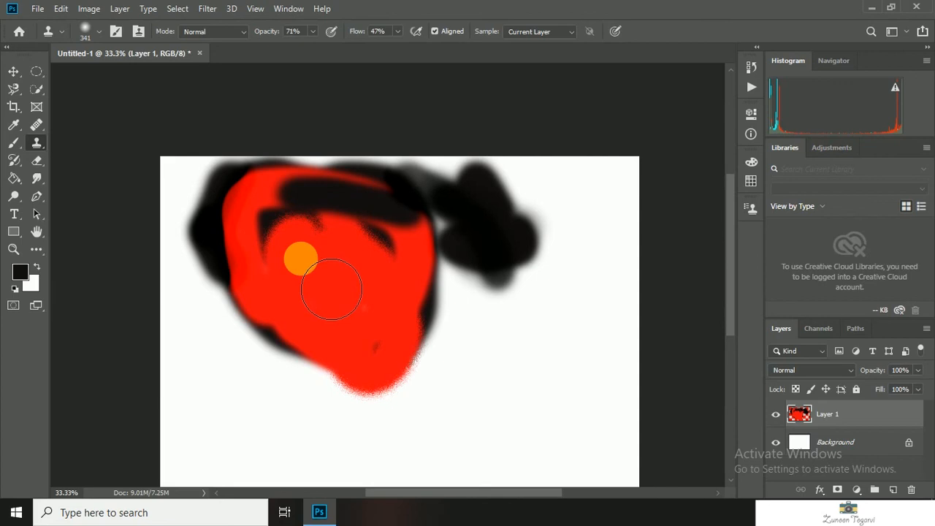
{"action": "left_click_drag", "start_coordinate": [332, 289], "coordinate": [330, 290]}
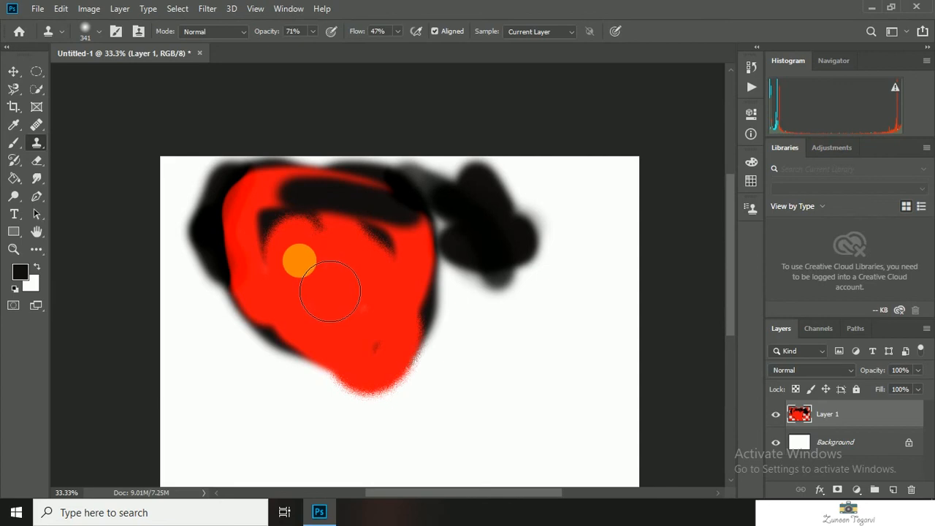